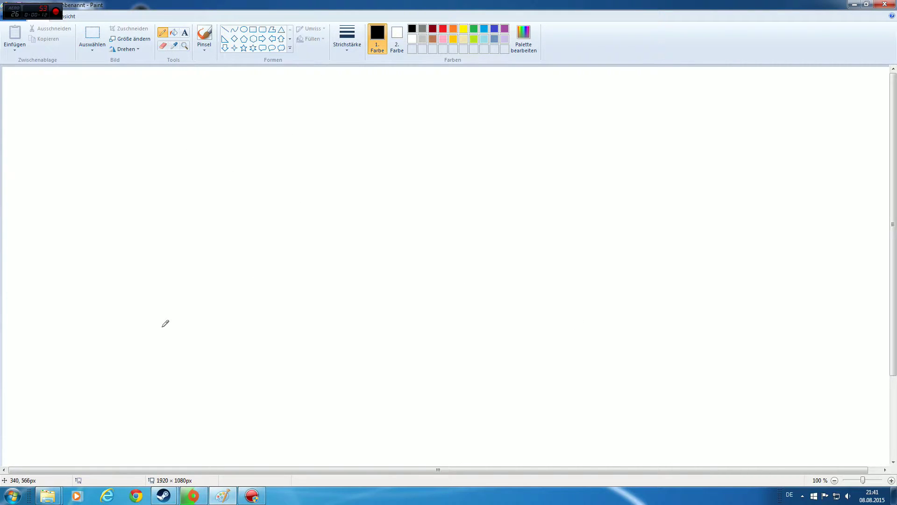
Step: Draw a black freehand outline of a gabled house with horizon lines running from its walls to both canvas edges
{"action": "mouse_move", "coordinate": [181, 351]}
{"action": "left_mouse_down"}
{"action": "mouse_move", "coordinate": [169, 225]}
{"action": "mouse_move", "coordinate": [323, 126]}
{"action": "mouse_move", "coordinate": [444, 197]}
{"action": "mouse_move", "coordinate": [457, 384]}
{"action": "mouse_move", "coordinate": [117, 390]}
{"action": "mouse_move", "coordinate": [177, 335]}
{"action": "mouse_move", "coordinate": [170, 220]}
{"action": "left_mouse_up"}
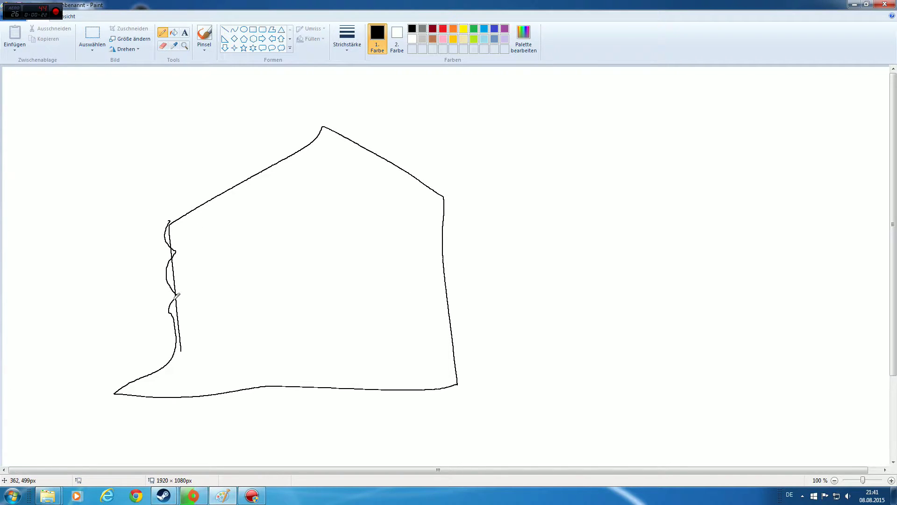
{"action": "left_click_drag", "start_coordinate": [171, 306], "coordinate": [2, 337]}
{"action": "left_click_drag", "start_coordinate": [169, 311], "coordinate": [159, 304]}
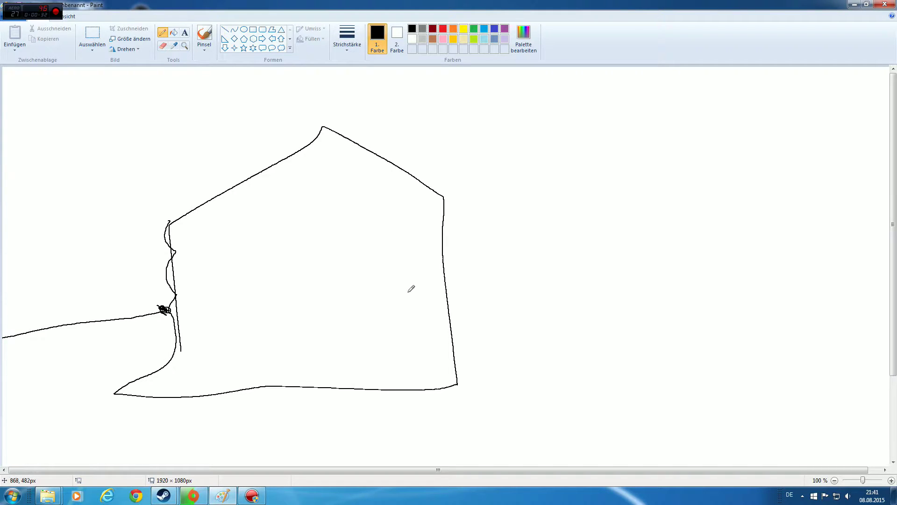
{"action": "left_click_drag", "start_coordinate": [444, 289], "coordinate": [896, 324]}
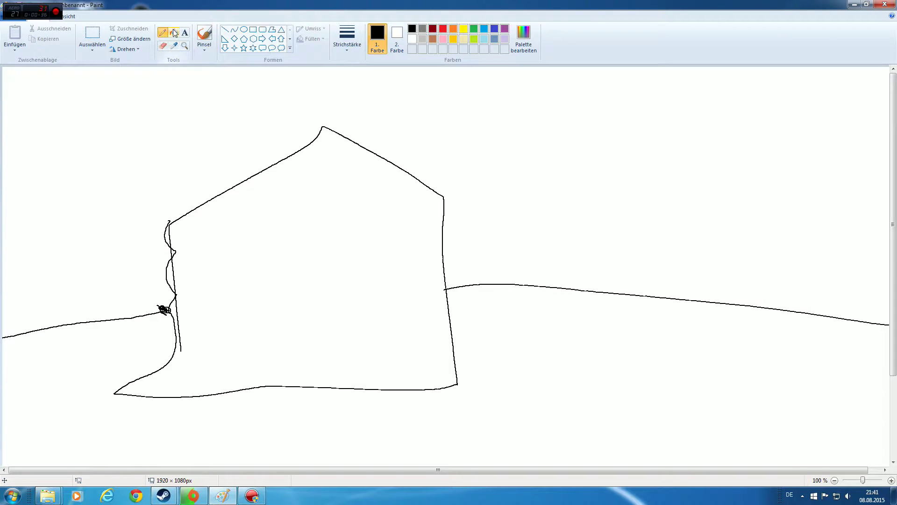
Step: Fill the ground below the horizon with green and the sky above it with turquoise blue
{"action": "left_click", "coordinate": [173, 33]}
{"action": "left_click", "coordinate": [473, 29]}
{"action": "left_click", "coordinate": [590, 428]}
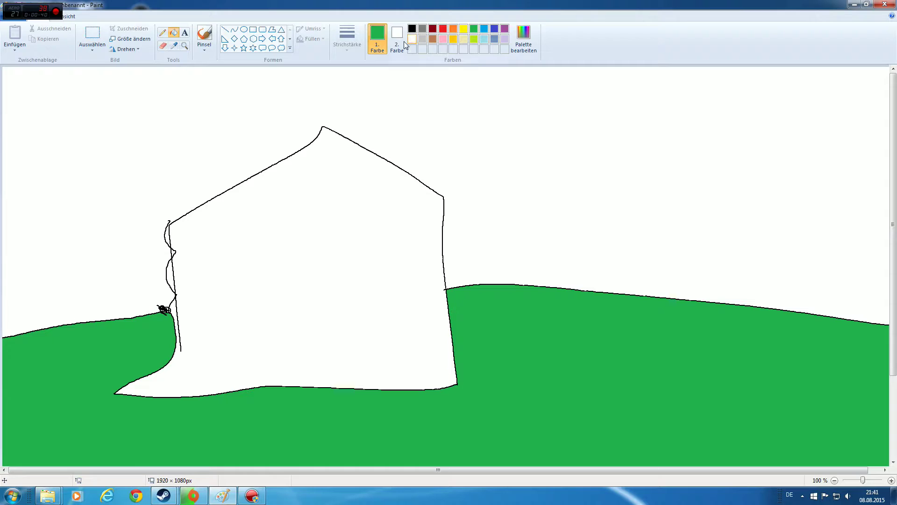
{"action": "left_click", "coordinate": [485, 29]}
{"action": "left_click", "coordinate": [552, 185]}
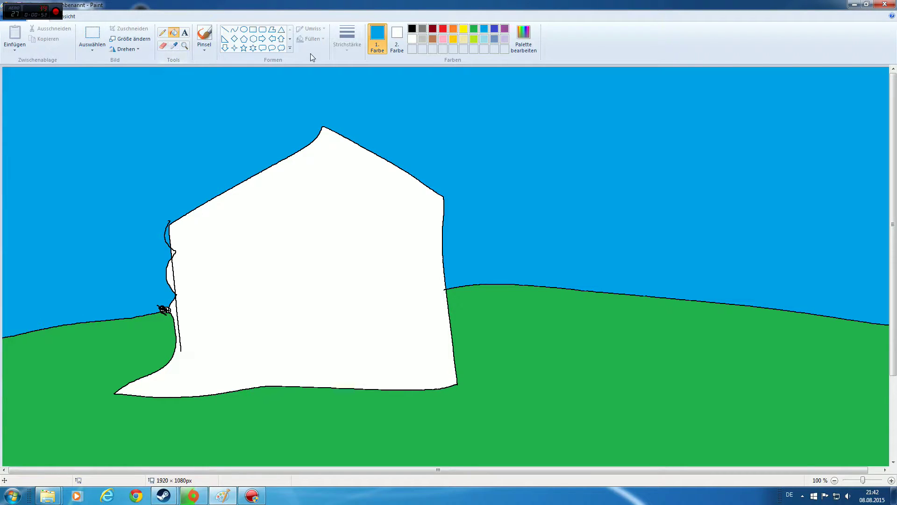
Step: Try orange, light grey, lavender, blue-grey and lime as fill colours for the house
{"action": "left_click", "coordinate": [453, 29]}
{"action": "left_click", "coordinate": [290, 317]}
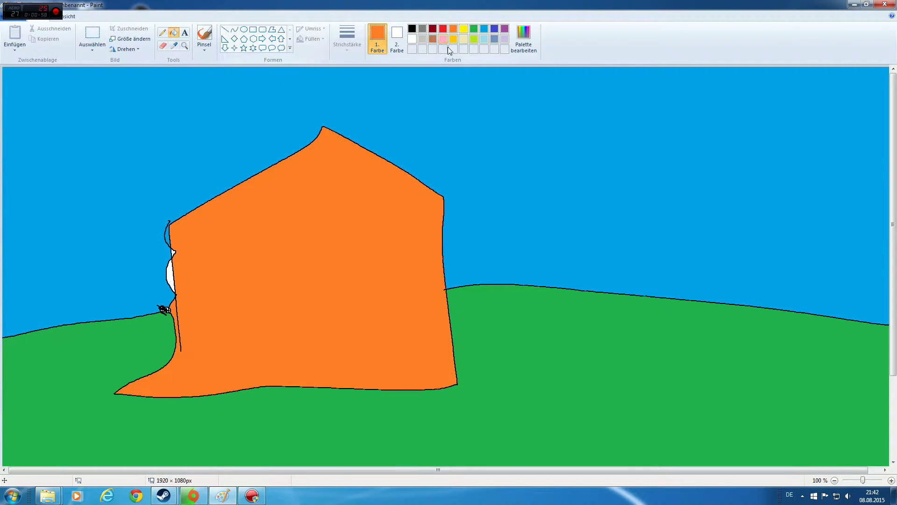
{"action": "left_click", "coordinate": [423, 39]}
{"action": "left_click", "coordinate": [411, 365]}
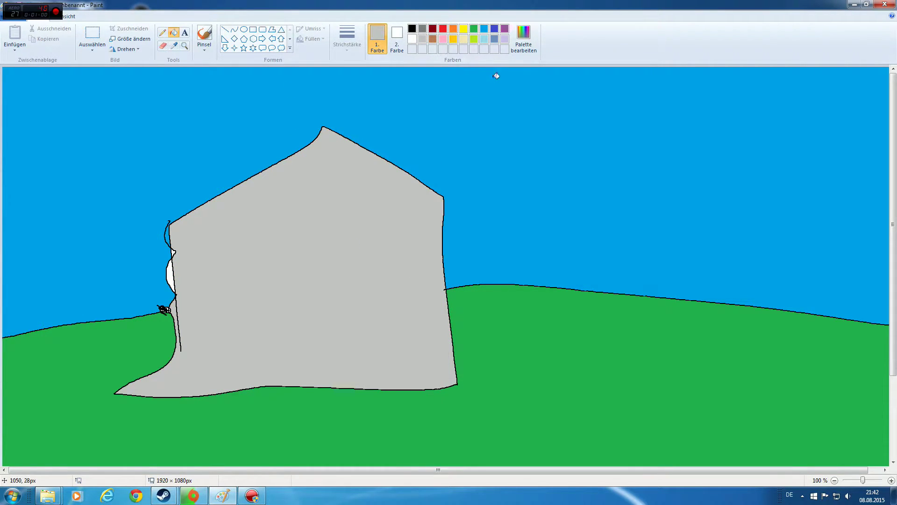
{"action": "left_click", "coordinate": [505, 38]}
{"action": "left_click", "coordinate": [329, 295]}
{"action": "left_click", "coordinate": [496, 41]}
{"action": "left_click", "coordinate": [327, 262]}
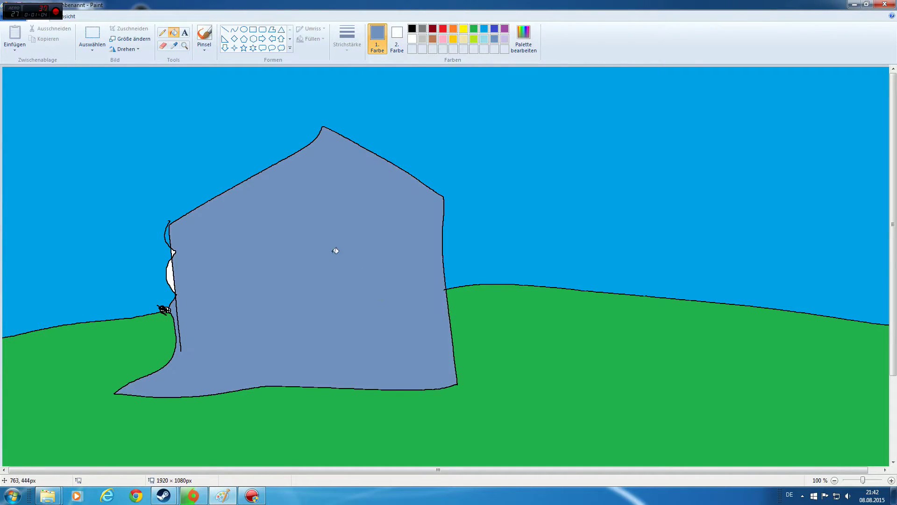
{"action": "left_click", "coordinate": [475, 39]}
{"action": "left_click", "coordinate": [335, 253]}
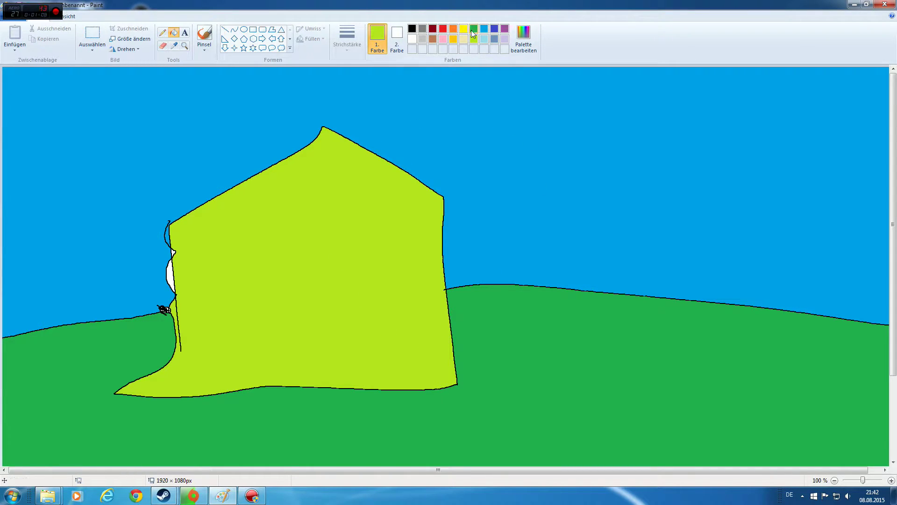
Step: Fill the house with dark grey
{"action": "left_click", "coordinate": [422, 29]}
{"action": "left_click", "coordinate": [335, 271]}
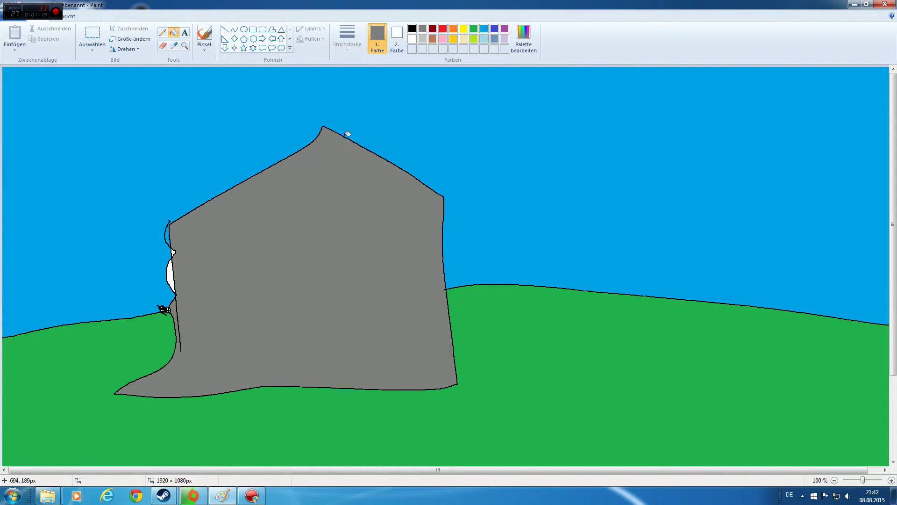
Step: Draw a black freehand door outline in the lower left part of the house and add a small scribbled handle
{"action": "left_click", "coordinate": [412, 31]}
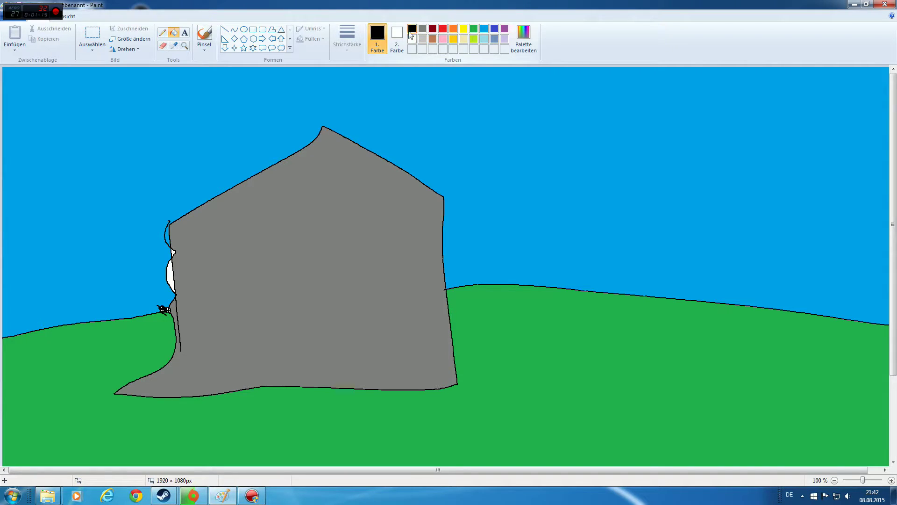
{"action": "left_click", "coordinate": [163, 32]}
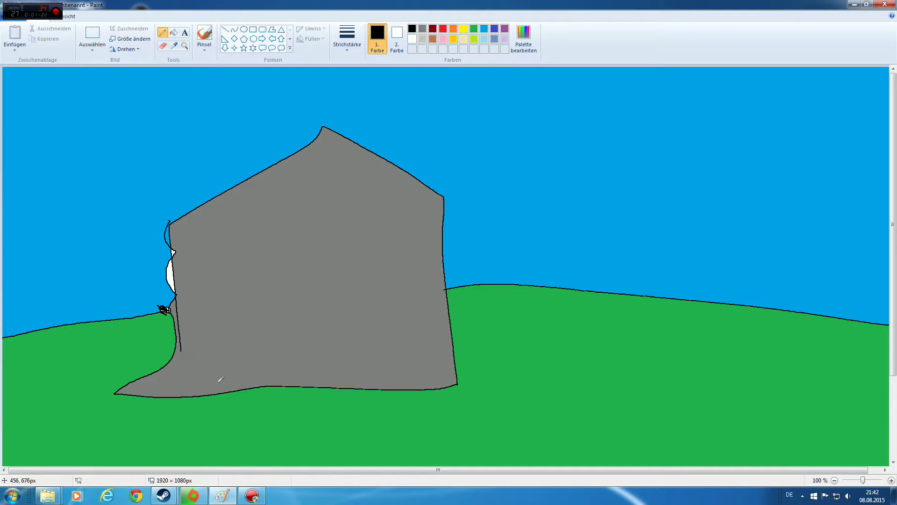
{"action": "mouse_move", "coordinate": [205, 397]}
{"action": "left_mouse_down"}
{"action": "mouse_move", "coordinate": [219, 274]}
{"action": "mouse_move", "coordinate": [286, 275]}
{"action": "mouse_move", "coordinate": [283, 385]}
{"action": "left_mouse_up"}
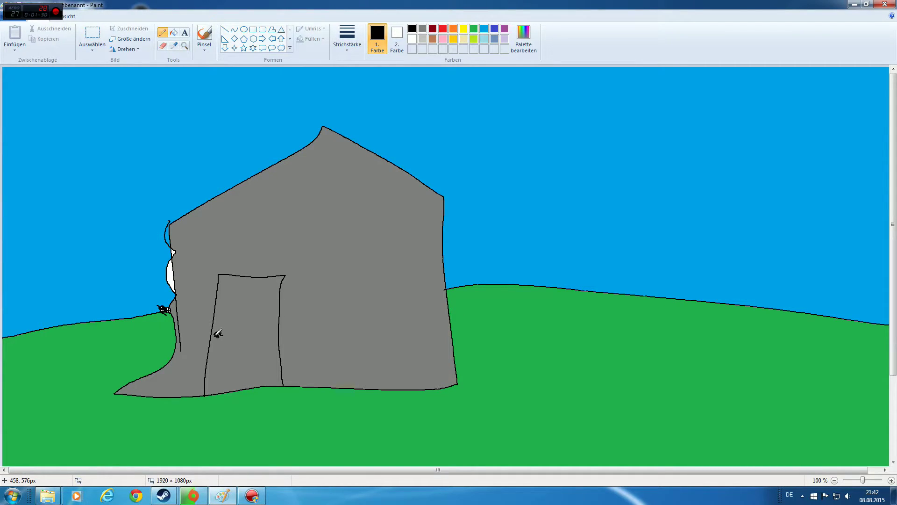
{"action": "left_click_drag", "start_coordinate": [216, 332], "coordinate": [216, 331]}
Step: Draw panels in the four corners of the door and a small diamond in its centre
{"action": "mouse_move", "coordinate": [247, 277]}
{"action": "left_mouse_down"}
{"action": "mouse_move", "coordinate": [250, 317]}
{"action": "mouse_move", "coordinate": [218, 316]}
{"action": "left_mouse_up"}
{"action": "mouse_move", "coordinate": [238, 346]}
{"action": "left_mouse_down"}
{"action": "mouse_move", "coordinate": [238, 399]}
{"action": "mouse_move", "coordinate": [238, 352]}
{"action": "mouse_move", "coordinate": [210, 350]}
{"action": "mouse_move", "coordinate": [258, 368]}
{"action": "mouse_move", "coordinate": [257, 387]}
{"action": "left_mouse_up"}
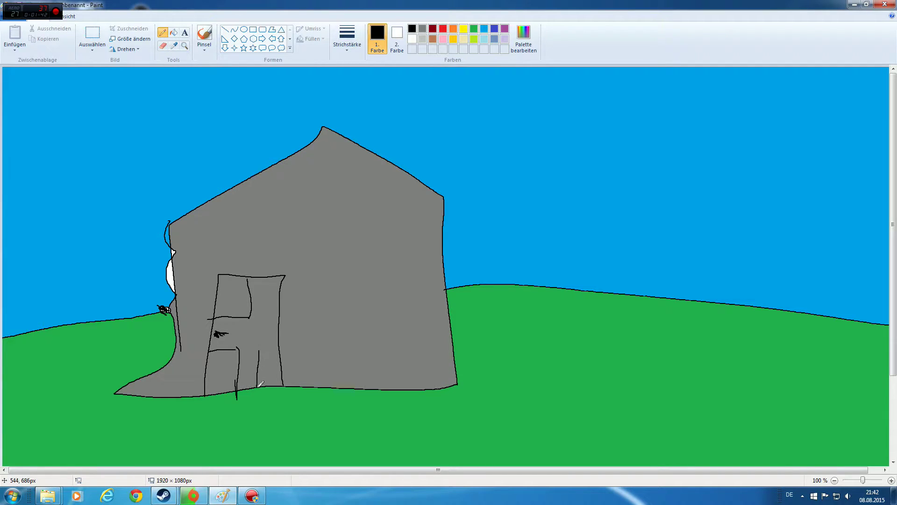
{"action": "left_click_drag", "start_coordinate": [259, 352], "coordinate": [278, 353]}
{"action": "mouse_move", "coordinate": [263, 277]}
{"action": "left_mouse_down"}
{"action": "mouse_move", "coordinate": [258, 313]}
{"action": "mouse_move", "coordinate": [279, 313]}
{"action": "left_mouse_up"}
{"action": "mouse_move", "coordinate": [242, 333]}
{"action": "left_mouse_down"}
{"action": "mouse_move", "coordinate": [252, 344]}
{"action": "mouse_move", "coordinate": [247, 323]}
{"action": "left_mouse_up"}
Step: Draw a rectangular window outline to the right of the door and fill it with brown
{"action": "mouse_move", "coordinate": [340, 315]}
{"action": "left_mouse_down"}
{"action": "mouse_move", "coordinate": [341, 254]}
{"action": "mouse_move", "coordinate": [423, 258]}
{"action": "mouse_move", "coordinate": [423, 311]}
{"action": "mouse_move", "coordinate": [339, 323]}
{"action": "mouse_move", "coordinate": [334, 306]}
{"action": "left_mouse_up"}
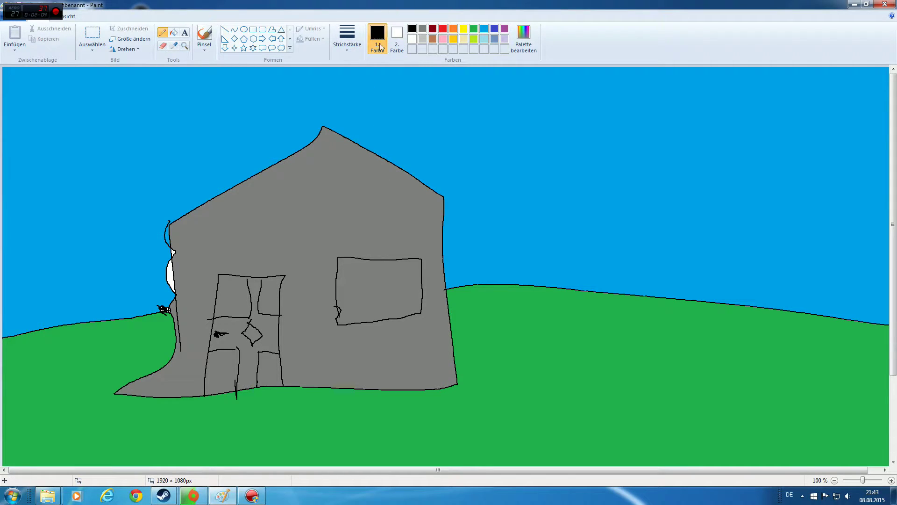
{"action": "left_click", "coordinate": [412, 39]}
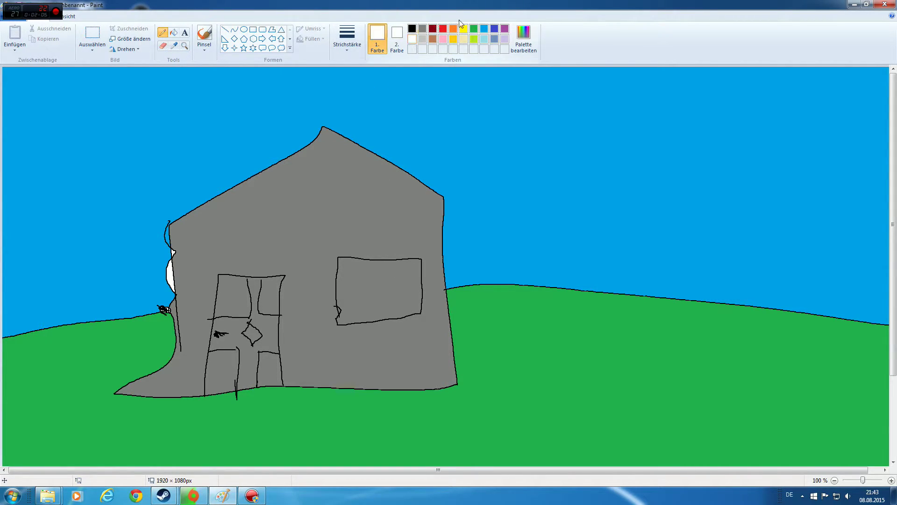
{"action": "left_click", "coordinate": [433, 39]}
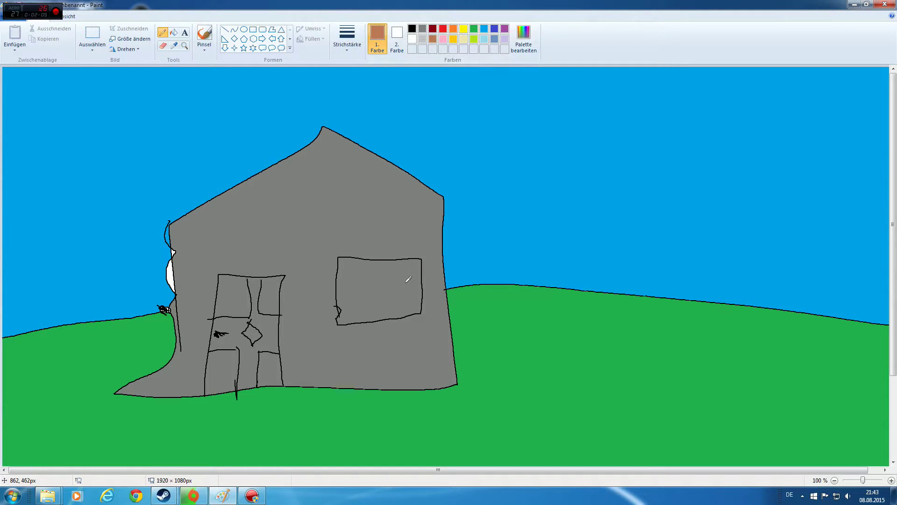
{"action": "left_click", "coordinate": [174, 32]}
{"action": "left_click", "coordinate": [380, 271]}
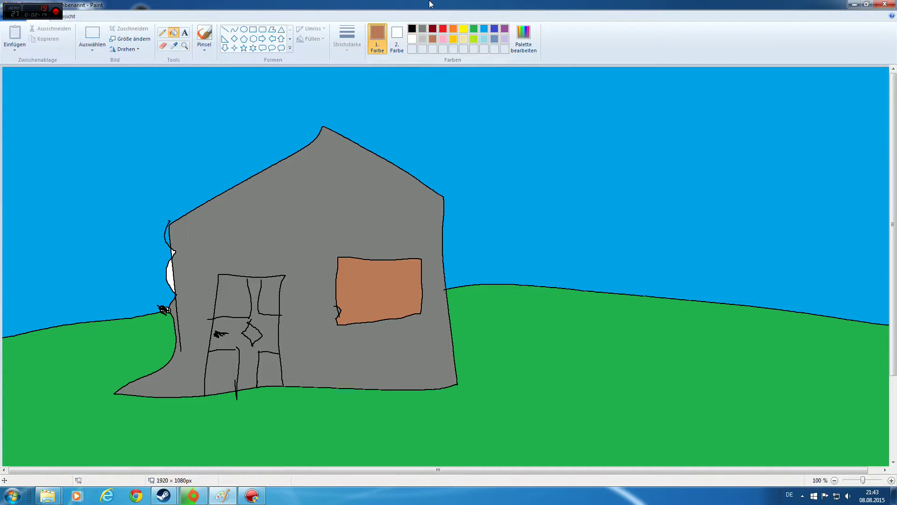
{"action": "left_click", "coordinate": [872, 496]}
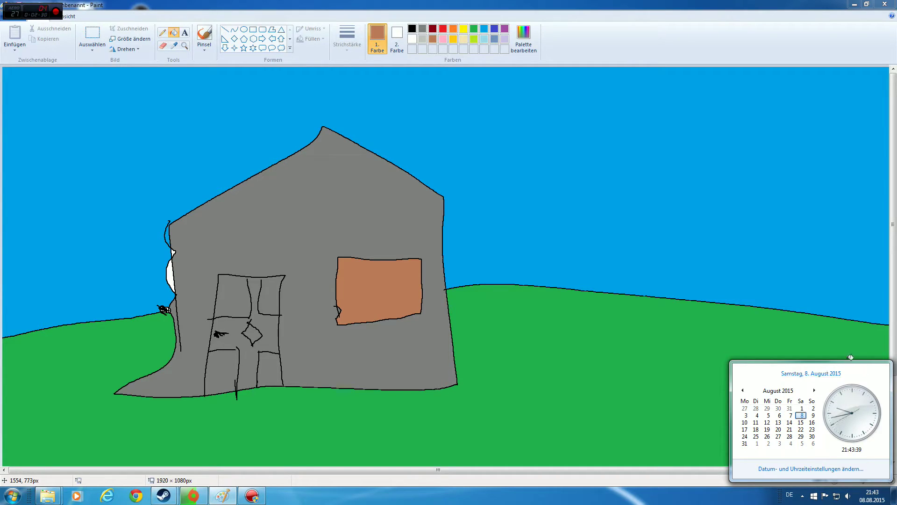
{"action": "left_click", "coordinate": [732, 5]}
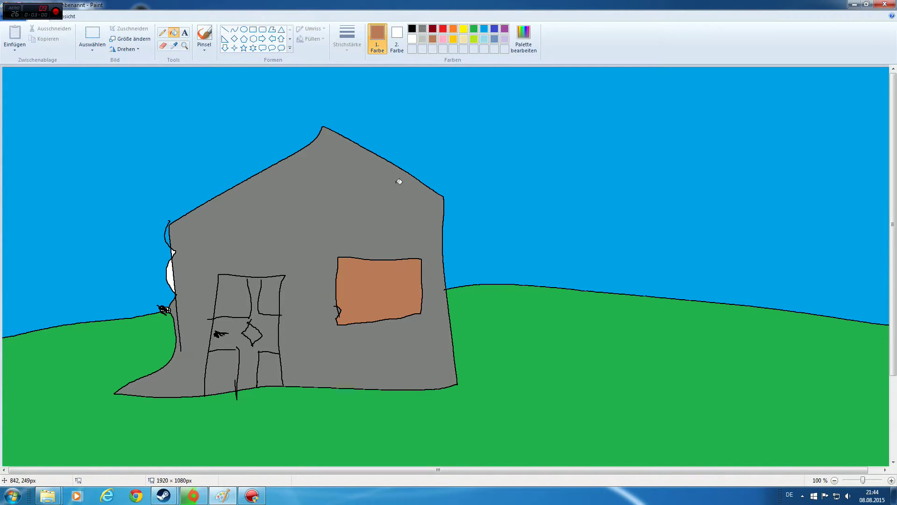
Step: Draw black vertical and horizontal bars across the window to divide it into four panes
{"action": "left_click", "coordinate": [412, 29]}
{"action": "left_click", "coordinate": [163, 33]}
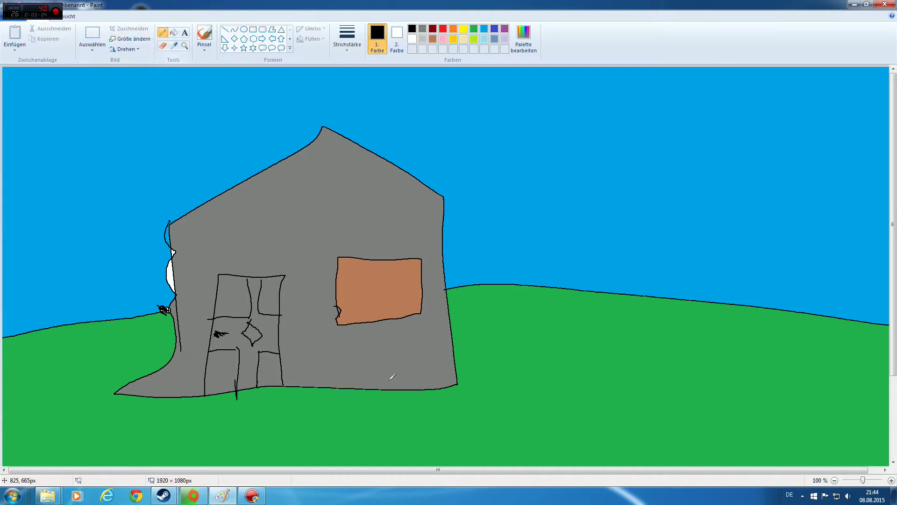
{"action": "left_click_drag", "start_coordinate": [383, 319], "coordinate": [383, 258]}
{"action": "left_click_drag", "start_coordinate": [336, 293], "coordinate": [414, 288]}
Step: Draw a chimney on the left roof slope, set the secondary colour to dark grey and fill the chimney with black
{"action": "mouse_move", "coordinate": [204, 202]}
{"action": "left_mouse_down"}
{"action": "mouse_move", "coordinate": [202, 144]}
{"action": "mouse_move", "coordinate": [234, 148]}
{"action": "mouse_move", "coordinate": [236, 188]}
{"action": "left_mouse_up"}
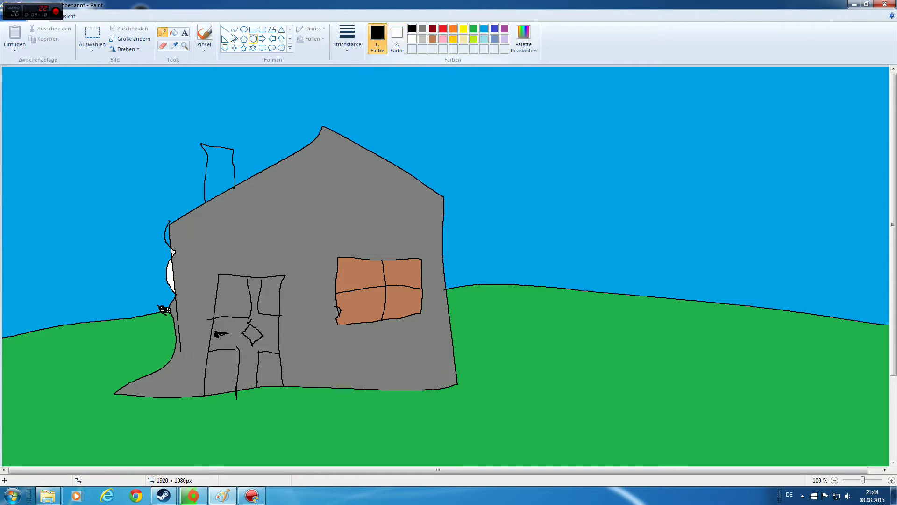
{"action": "left_click", "coordinate": [402, 41]}
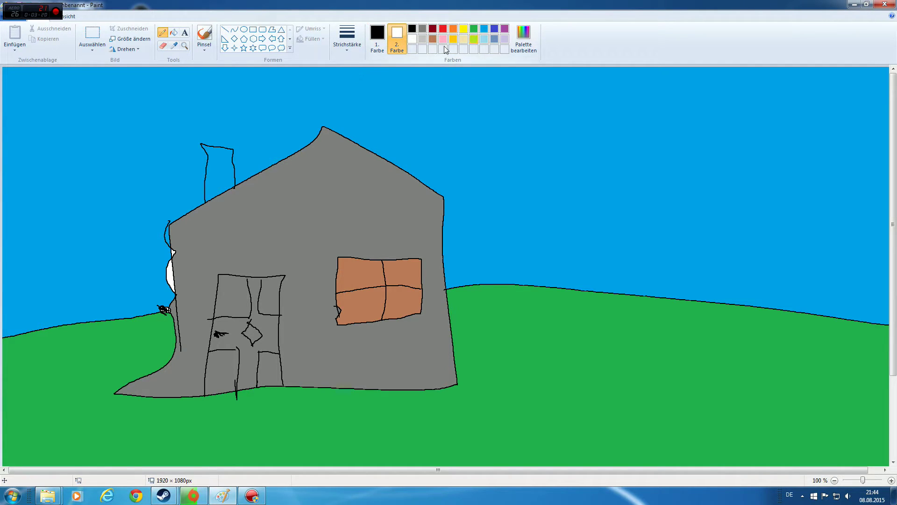
{"action": "left_click", "coordinate": [422, 28]}
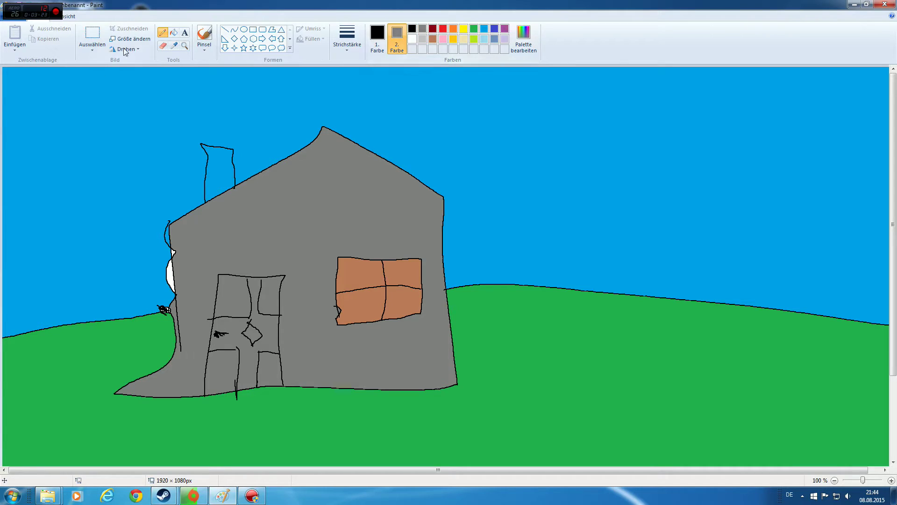
{"action": "left_click", "coordinate": [174, 34]}
{"action": "left_click", "coordinate": [220, 161]}
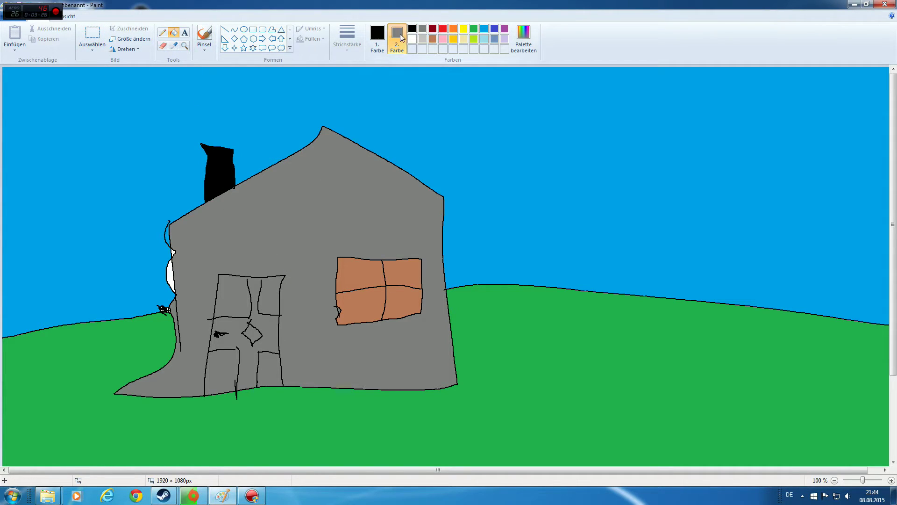
Step: Refill the chimney with dark grey and recolour the whole house, including the chimney, brown
{"action": "left_click", "coordinate": [378, 39]}
{"action": "left_click", "coordinate": [422, 29]}
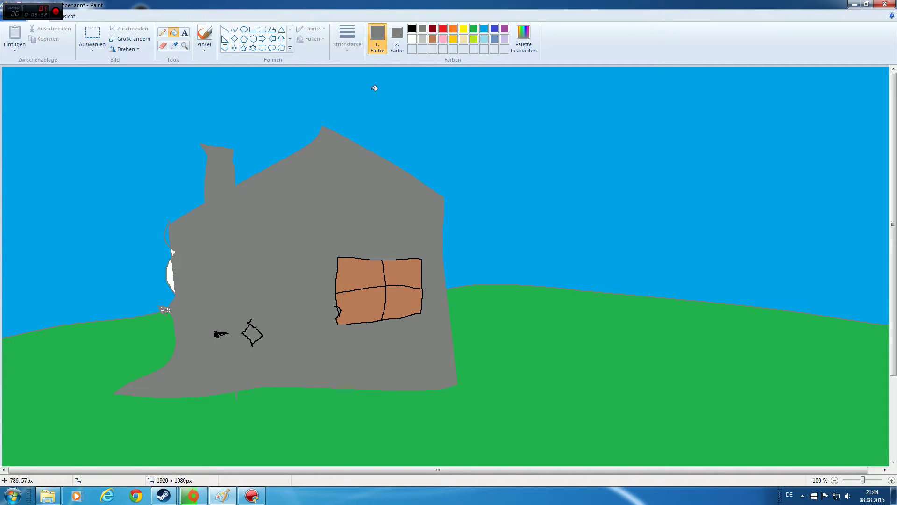
{"action": "left_click", "coordinate": [433, 39]}
{"action": "left_click", "coordinate": [228, 247]}
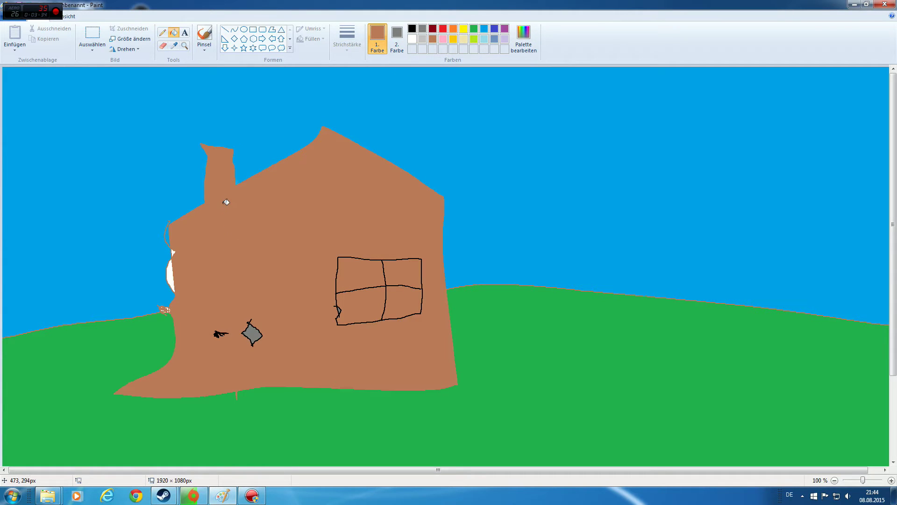
Step: Redraw the black door outline around the handle and diamond, adding panels in its four corners
{"action": "left_click", "coordinate": [412, 29]}
{"action": "left_click", "coordinate": [162, 32]}
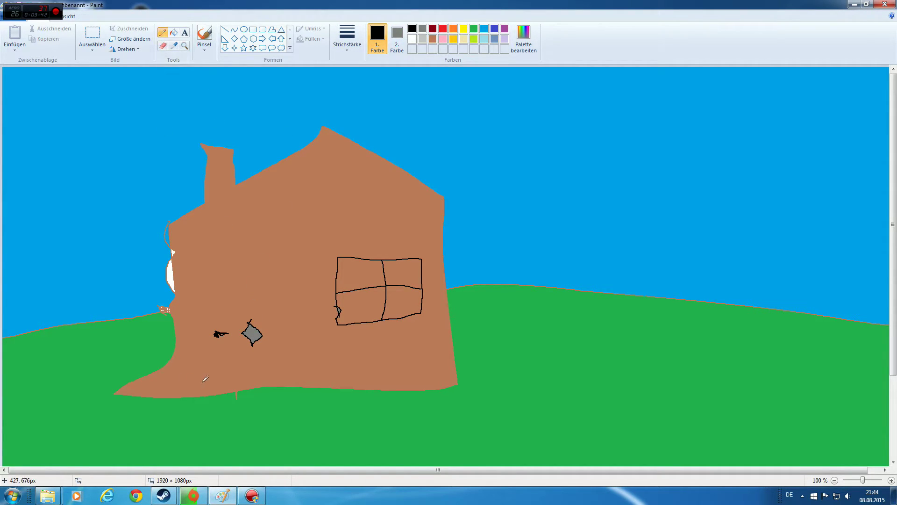
{"action": "mouse_move", "coordinate": [203, 396]}
{"action": "left_mouse_down"}
{"action": "mouse_move", "coordinate": [198, 344]}
{"action": "mouse_move", "coordinate": [209, 284]}
{"action": "mouse_move", "coordinate": [289, 293]}
{"action": "mouse_move", "coordinate": [280, 389]}
{"action": "left_mouse_up"}
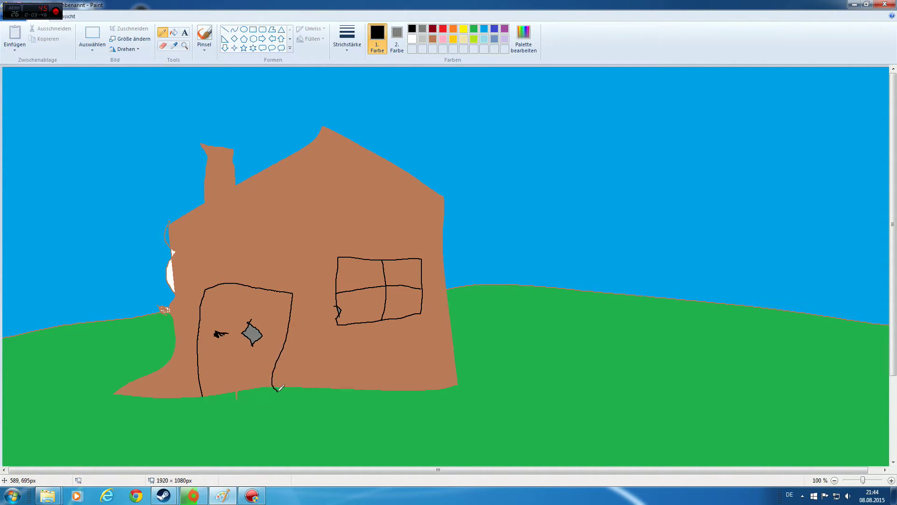
{"action": "left_click_drag", "start_coordinate": [202, 396], "coordinate": [280, 391]}
{"action": "mouse_move", "coordinate": [238, 287]}
{"action": "left_mouse_down"}
{"action": "mouse_move", "coordinate": [241, 325]}
{"action": "mouse_move", "coordinate": [198, 327]}
{"action": "left_mouse_up"}
{"action": "mouse_move", "coordinate": [263, 289]}
{"action": "left_mouse_down"}
{"action": "mouse_move", "coordinate": [263, 329]}
{"action": "mouse_move", "coordinate": [286, 328]}
{"action": "left_mouse_up"}
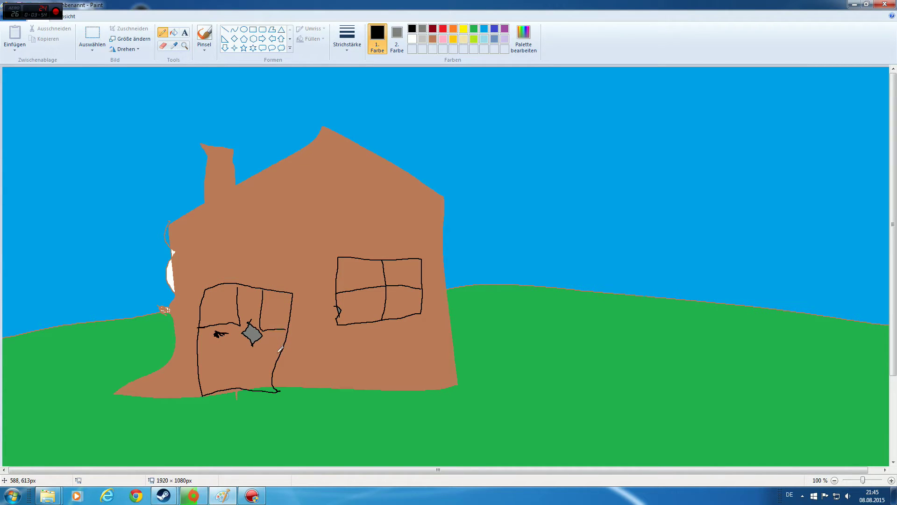
{"action": "mouse_move", "coordinate": [276, 361]}
{"action": "left_mouse_down"}
{"action": "mouse_move", "coordinate": [252, 353]}
{"action": "mouse_move", "coordinate": [253, 387]}
{"action": "mouse_move", "coordinate": [229, 390]}
{"action": "mouse_move", "coordinate": [229, 356]}
{"action": "mouse_move", "coordinate": [202, 357]}
{"action": "left_mouse_up"}
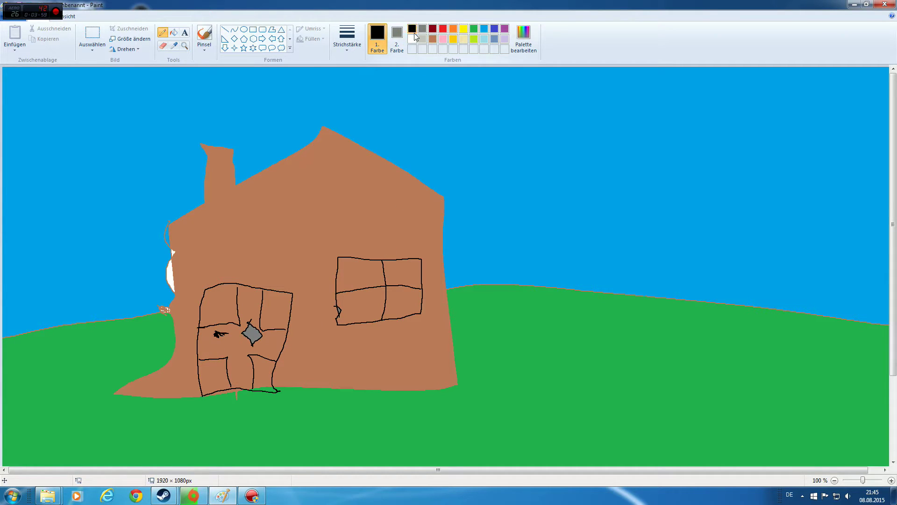
Step: Fill all four window panes with light grey
{"action": "left_click", "coordinate": [423, 39]}
{"action": "left_click", "coordinate": [173, 32]}
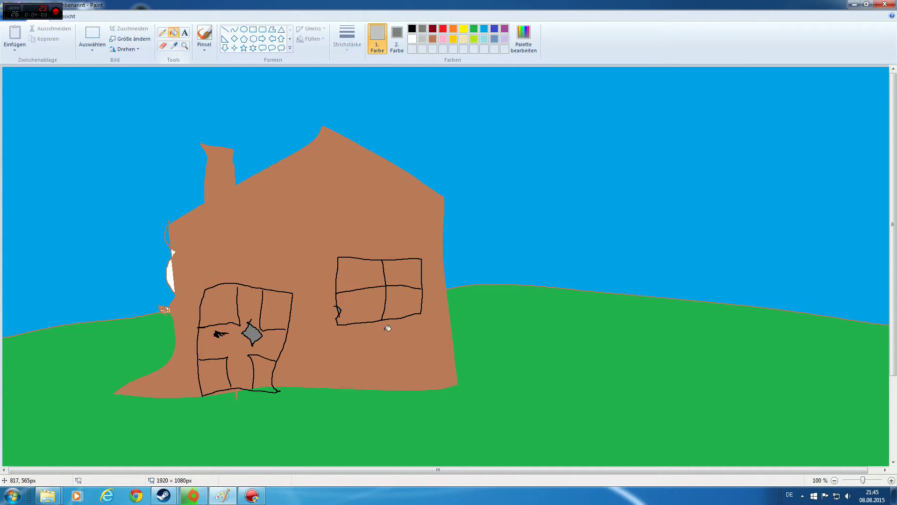
{"action": "left_click", "coordinate": [365, 273]}
{"action": "left_click", "coordinate": [409, 282]}
{"action": "left_click", "coordinate": [405, 303]}
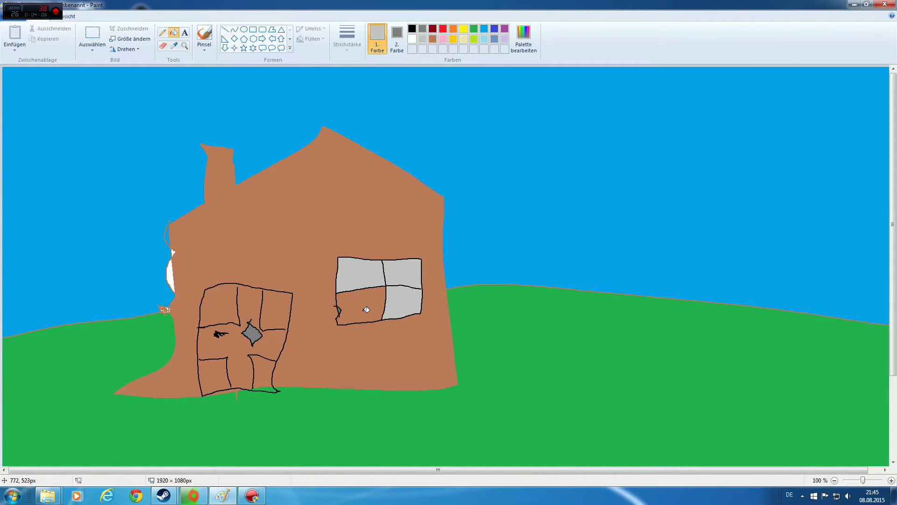
{"action": "left_click", "coordinate": [365, 309]}
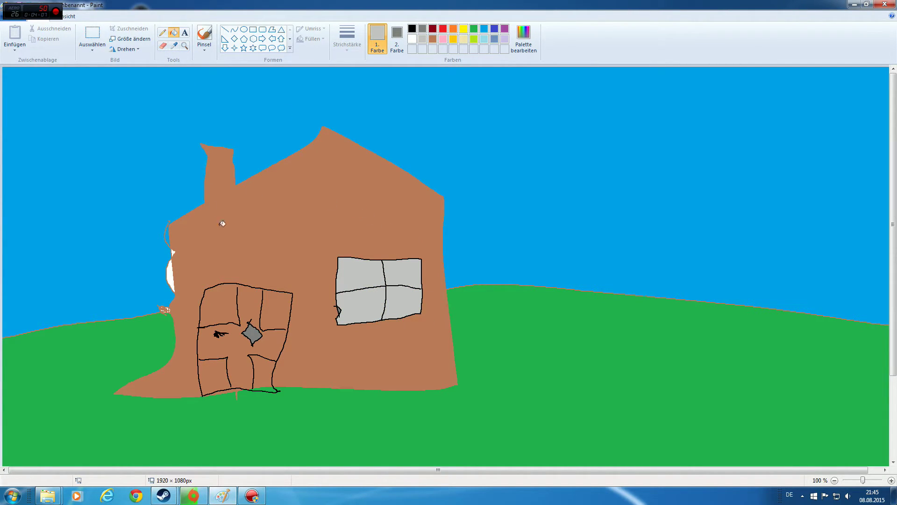
Step: Redraw the chimney outline in black with the Pencil, closing it along the roof slope
{"action": "left_click", "coordinate": [411, 28]}
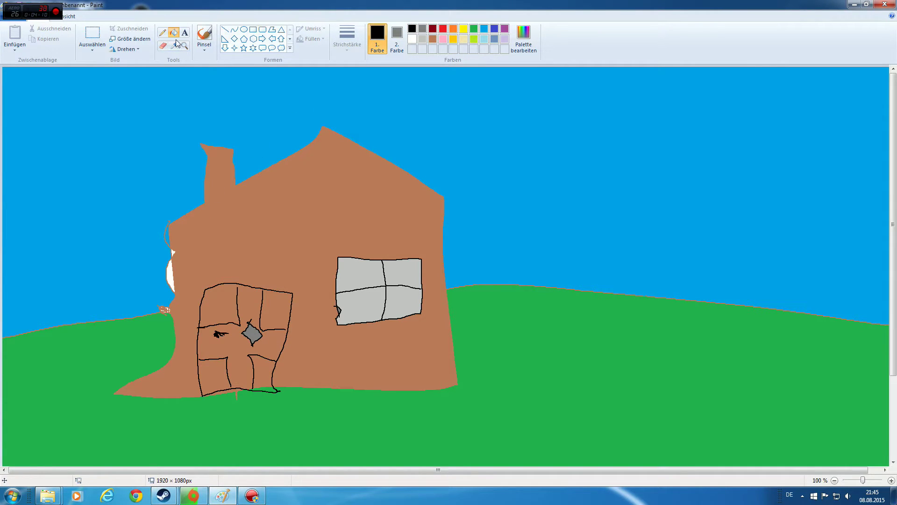
{"action": "left_click", "coordinate": [162, 32]}
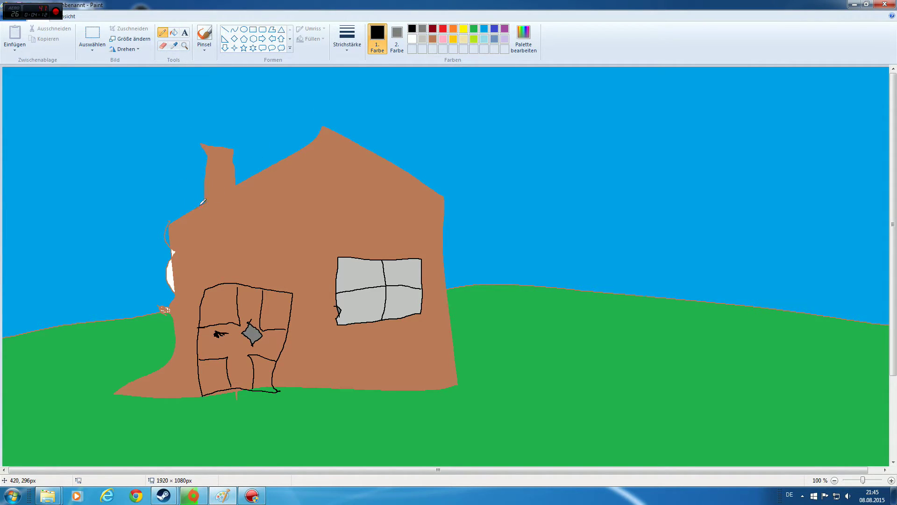
{"action": "mouse_move", "coordinate": [204, 201]}
{"action": "left_mouse_down"}
{"action": "mouse_move", "coordinate": [237, 185]}
{"action": "mouse_move", "coordinate": [234, 145]}
{"action": "mouse_move", "coordinate": [197, 139]}
{"action": "mouse_move", "coordinate": [200, 204]}
{"action": "left_mouse_up"}
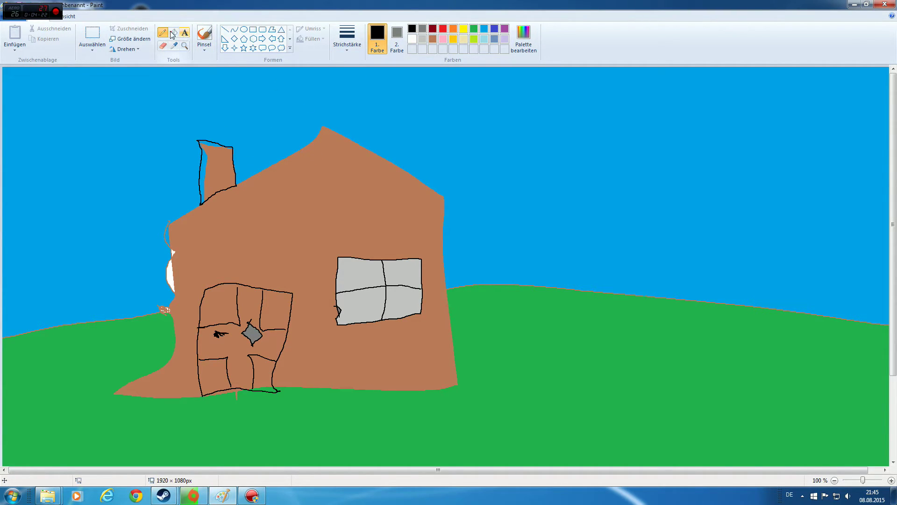
Step: Fill the chimney and its outline with dark grey
{"action": "left_click", "coordinate": [173, 33]}
{"action": "left_click", "coordinate": [422, 29]}
{"action": "left_click", "coordinate": [202, 178]}
{"action": "left_click", "coordinate": [203, 179]}
{"action": "left_click", "coordinate": [202, 178]}
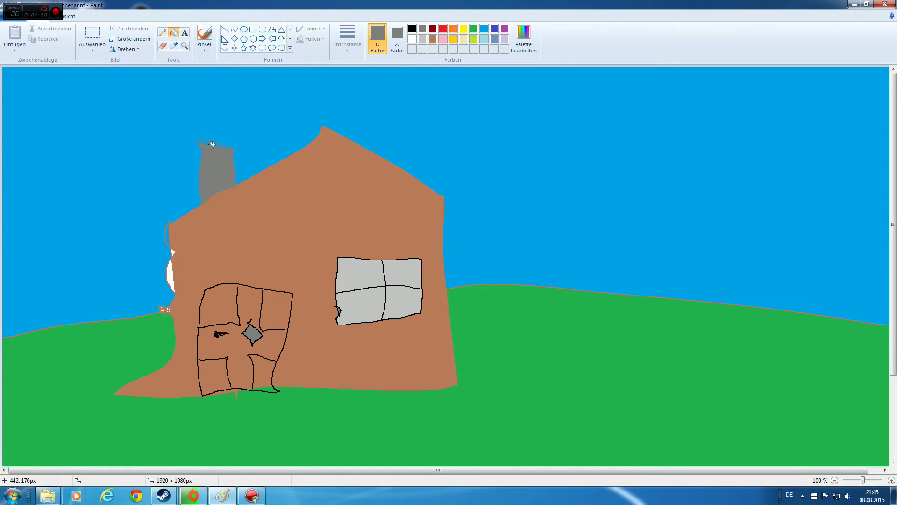
{"action": "left_click", "coordinate": [213, 143]}
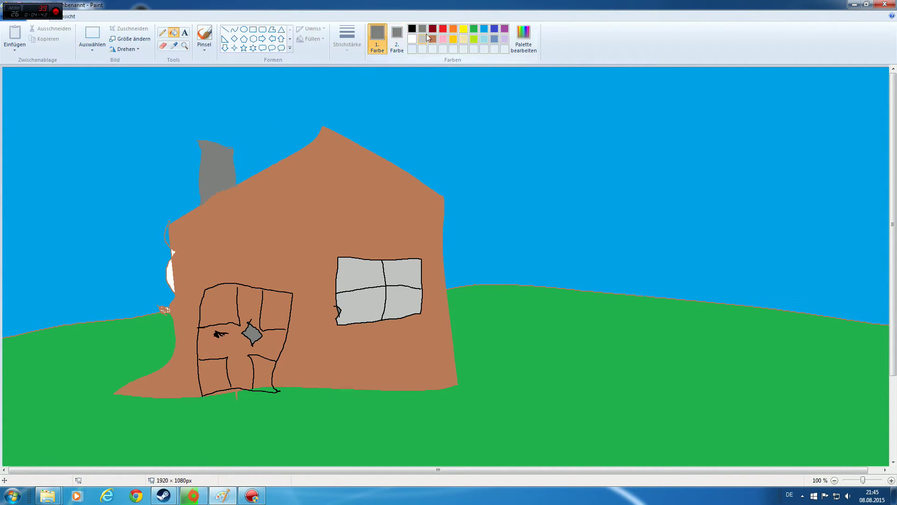
Step: Switch to the Pencil in black and undo the stray grey stroke on the green hill
{"action": "left_click", "coordinate": [163, 33]}
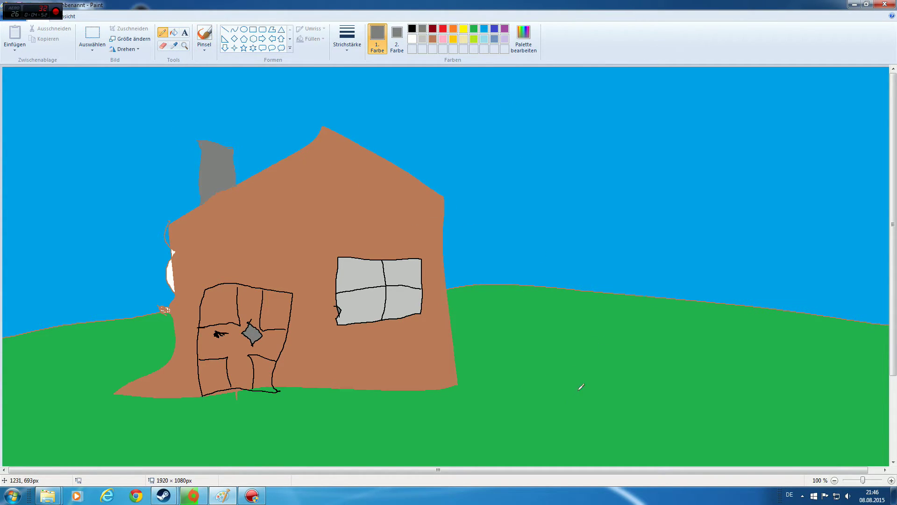
{"action": "left_click_drag", "start_coordinate": [530, 325], "coordinate": [578, 320]}
{"action": "left_click", "coordinate": [412, 29]}
{"action": "left_click_drag", "start_coordinate": [140, 17], "coordinate": [181, 64]}
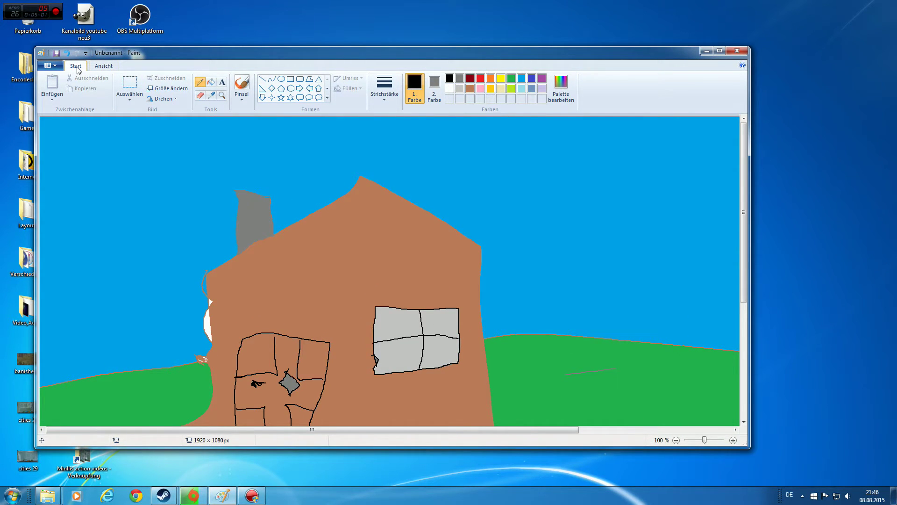
{"action": "left_click", "coordinate": [52, 65]}
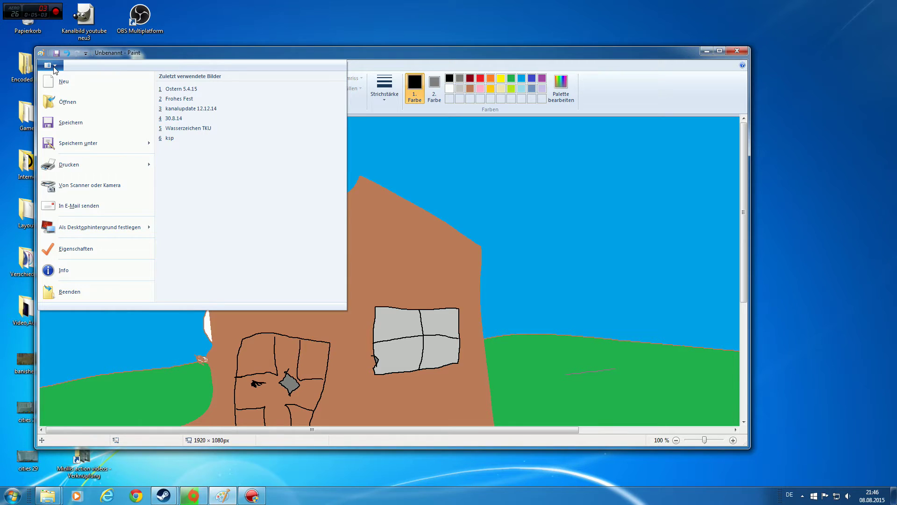
{"action": "left_click", "coordinate": [68, 53]}
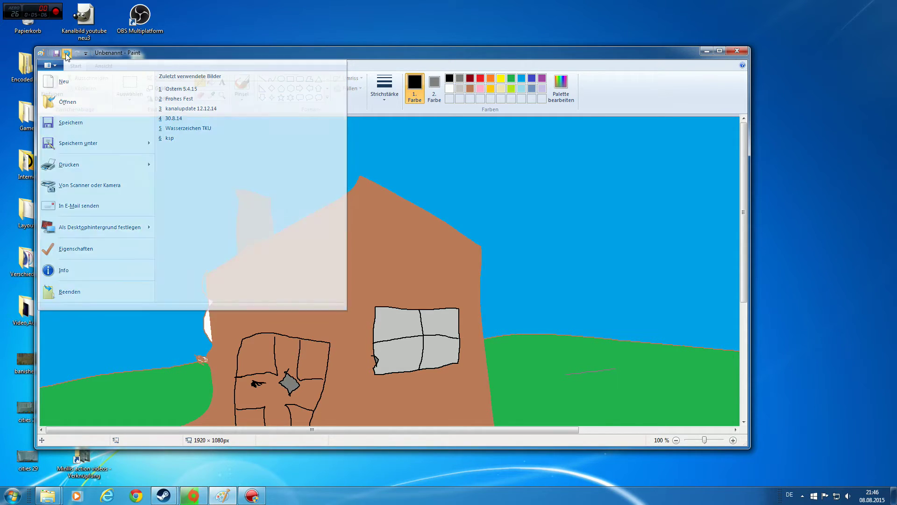
{"action": "left_click", "coordinate": [719, 51]}
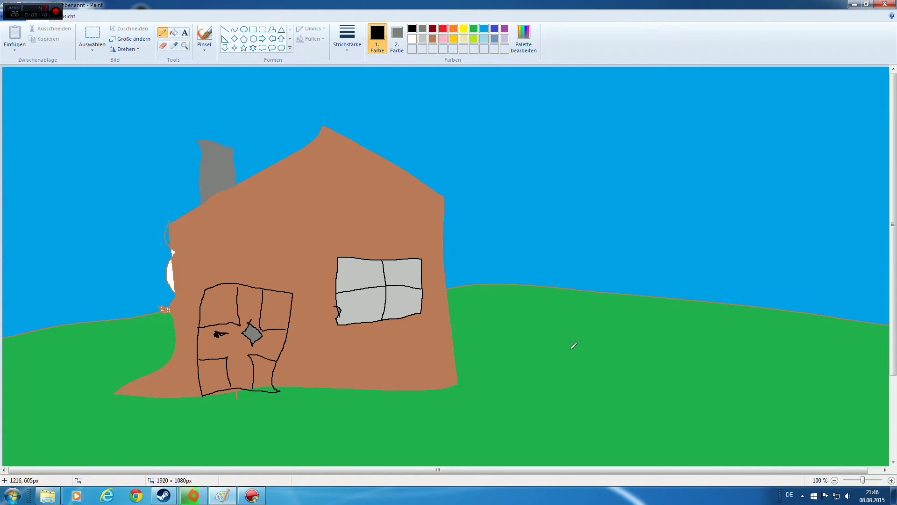
Step: Draw a black barbecue grill on the hill beside the house, with an oval grate, grate bars and a rounded bowl
{"action": "left_click_drag", "start_coordinate": [554, 342], "coordinate": [624, 327]}
{"action": "mouse_move", "coordinate": [624, 329]}
{"action": "left_mouse_down"}
{"action": "mouse_move", "coordinate": [631, 347]}
{"action": "mouse_move", "coordinate": [601, 363]}
{"action": "mouse_move", "coordinate": [582, 365]}
{"action": "mouse_move", "coordinate": [551, 340]}
{"action": "mouse_move", "coordinate": [586, 322]}
{"action": "mouse_move", "coordinate": [632, 331]}
{"action": "mouse_move", "coordinate": [630, 340]}
{"action": "mouse_move", "coordinate": [569, 347]}
{"action": "left_mouse_up"}
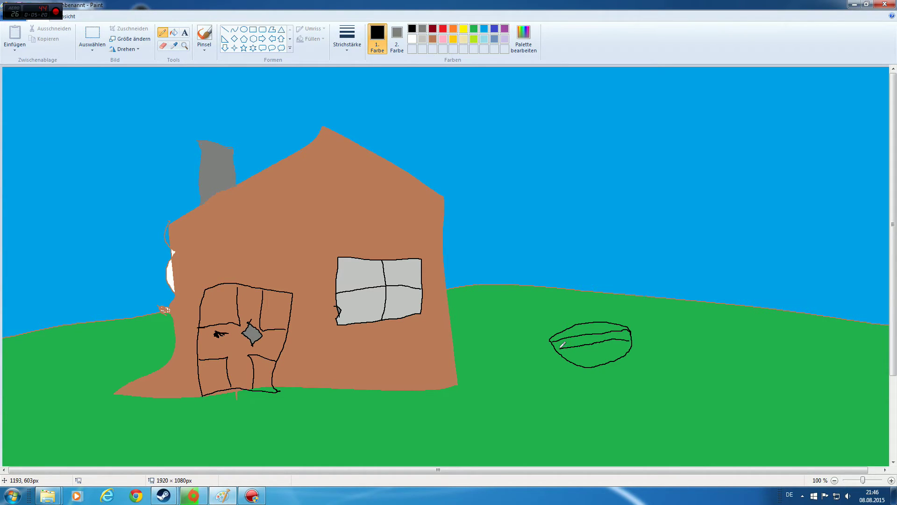
{"action": "left_click_drag", "start_coordinate": [626, 346], "coordinate": [569, 359]}
{"action": "left_click_drag", "start_coordinate": [632, 345], "coordinate": [573, 362]}
{"action": "mouse_move", "coordinate": [608, 323]}
{"action": "left_mouse_down"}
{"action": "mouse_move", "coordinate": [564, 329]}
{"action": "mouse_move", "coordinate": [550, 349]}
{"action": "mouse_move", "coordinate": [569, 381]}
{"action": "mouse_move", "coordinate": [610, 402]}
{"action": "mouse_move", "coordinate": [636, 367]}
{"action": "mouse_move", "coordinate": [627, 325]}
{"action": "left_mouse_up"}
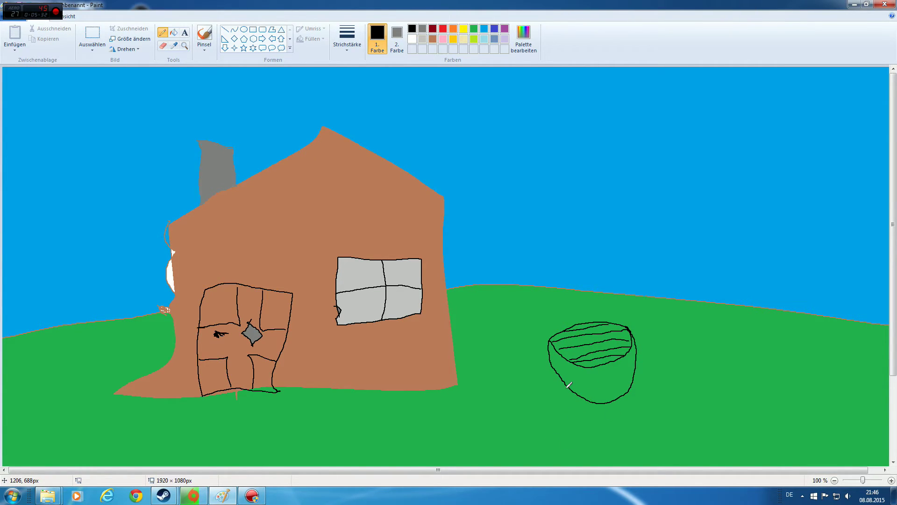
Step: Draw the grill's legs in black from the underside of the bowl down the hill
{"action": "left_click_drag", "start_coordinate": [567, 385], "coordinate": [545, 466]}
{"action": "left_click_drag", "start_coordinate": [603, 403], "coordinate": [603, 460]}
{"action": "left_click_drag", "start_coordinate": [625, 395], "coordinate": [710, 498]}
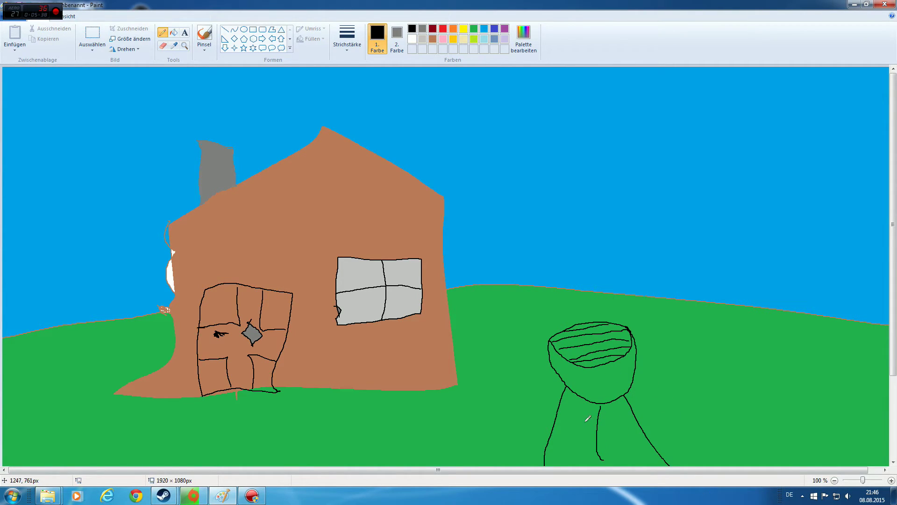
{"action": "left_click_drag", "start_coordinate": [596, 399], "coordinate": [589, 459]}
Step: Scribble a brown piece of meat on the grill grate with a thicker Pencil line
{"action": "left_click", "coordinate": [432, 39]}
{"action": "left_click", "coordinate": [347, 38]}
{"action": "left_click", "coordinate": [356, 122]}
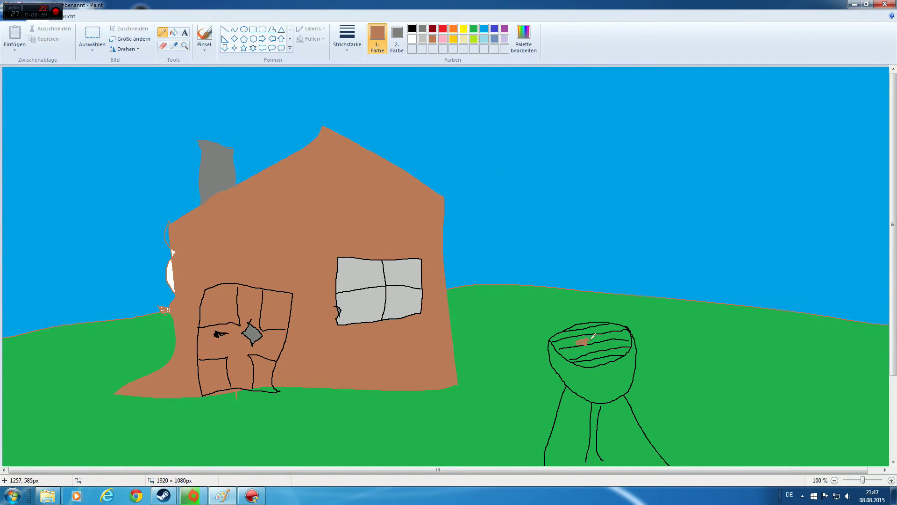
{"action": "left_click_drag", "start_coordinate": [586, 336], "coordinate": [599, 334]}
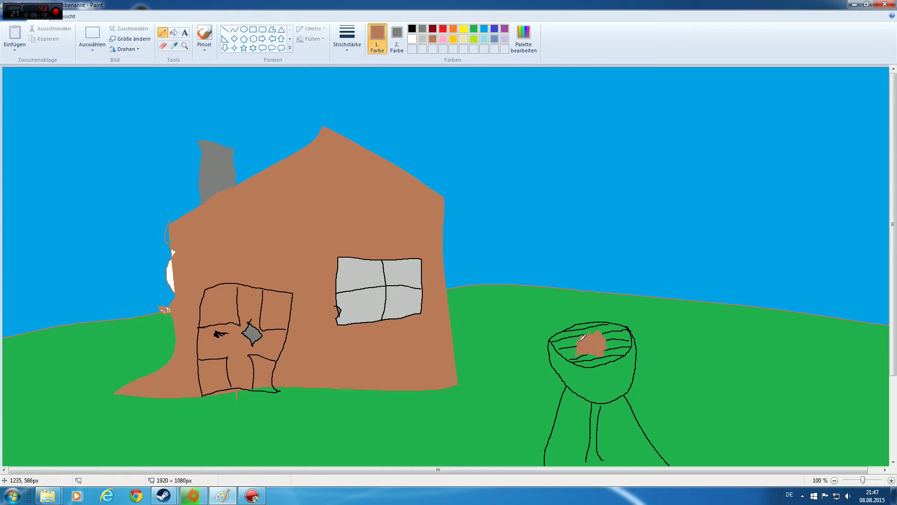
{"action": "left_click_drag", "start_coordinate": [594, 335], "coordinate": [601, 341]}
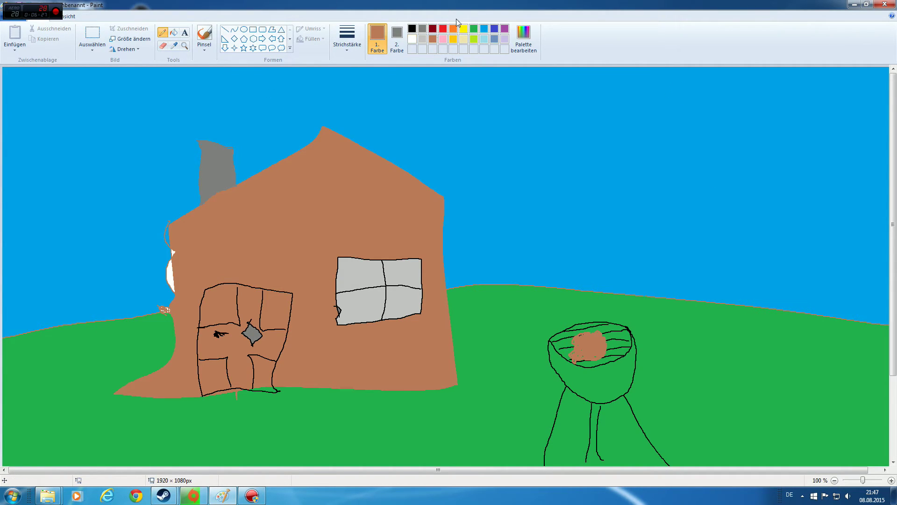
Step: Draw a green flower stem with a leaf on each side, rising from the hill above the grill
{"action": "left_click", "coordinate": [412, 28]}
{"action": "left_click", "coordinate": [474, 28]}
{"action": "mouse_move", "coordinate": [522, 196]}
{"action": "left_mouse_down"}
{"action": "mouse_move", "coordinate": [495, 221]}
{"action": "mouse_move", "coordinate": [519, 254]}
{"action": "left_mouse_up"}
{"action": "mouse_move", "coordinate": [614, 239]}
{"action": "left_mouse_down"}
{"action": "mouse_move", "coordinate": [584, 255]}
{"action": "mouse_move", "coordinate": [564, 242]}
{"action": "left_mouse_up"}
Step: Outline five red petals around the top of the flower stem
{"action": "left_click", "coordinate": [443, 30]}
{"action": "left_click", "coordinate": [464, 29]}
{"action": "left_click", "coordinate": [444, 31]}
{"action": "mouse_move", "coordinate": [587, 198]}
{"action": "left_mouse_down"}
{"action": "mouse_move", "coordinate": [562, 166]}
{"action": "mouse_move", "coordinate": [583, 142]}
{"action": "mouse_move", "coordinate": [597, 174]}
{"action": "mouse_move", "coordinate": [590, 196]}
{"action": "mouse_move", "coordinate": [597, 179]}
{"action": "mouse_move", "coordinate": [630, 156]}
{"action": "mouse_move", "coordinate": [637, 184]}
{"action": "mouse_move", "coordinate": [600, 192]}
{"action": "mouse_move", "coordinate": [635, 200]}
{"action": "mouse_move", "coordinate": [629, 226]}
{"action": "mouse_move", "coordinate": [591, 209]}
{"action": "mouse_move", "coordinate": [591, 192]}
{"action": "mouse_move", "coordinate": [587, 253]}
{"action": "mouse_move", "coordinate": [555, 242]}
{"action": "mouse_move", "coordinate": [583, 196]}
{"action": "mouse_move", "coordinate": [551, 225]}
{"action": "mouse_move", "coordinate": [524, 176]}
{"action": "mouse_move", "coordinate": [593, 191]}
{"action": "left_mouse_up"}
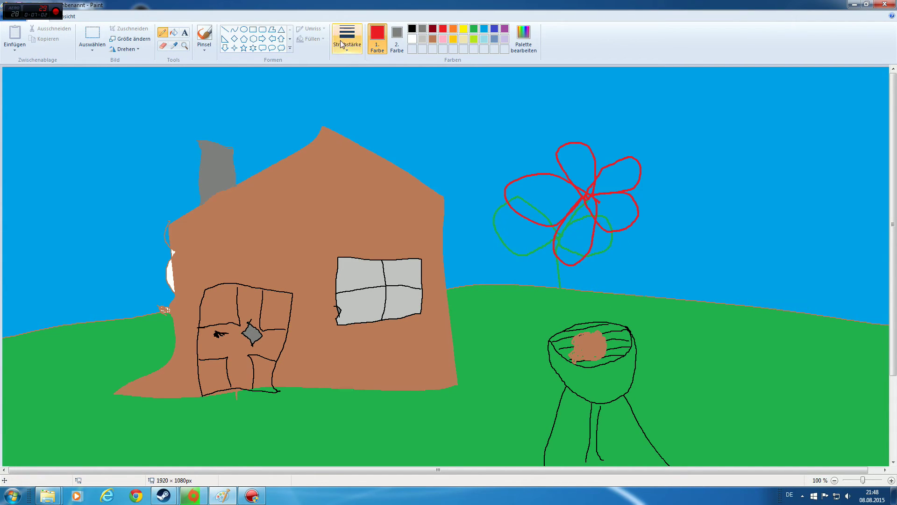
Step: Fill all five flower petals with red, including the parts overlapping the green leaves
{"action": "left_click", "coordinate": [173, 32]}
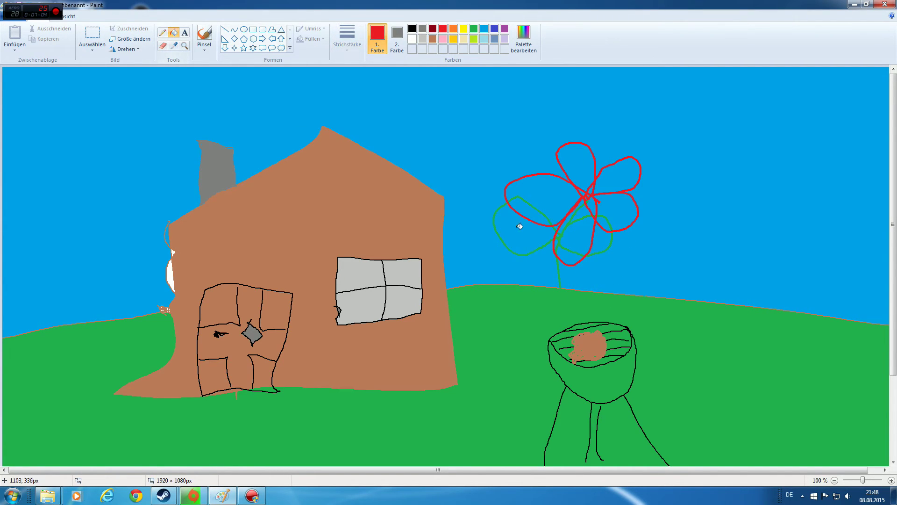
{"action": "left_click", "coordinate": [578, 232]}
{"action": "left_click", "coordinate": [569, 235]}
{"action": "left_click", "coordinate": [566, 258]}
{"action": "left_click", "coordinate": [562, 232]}
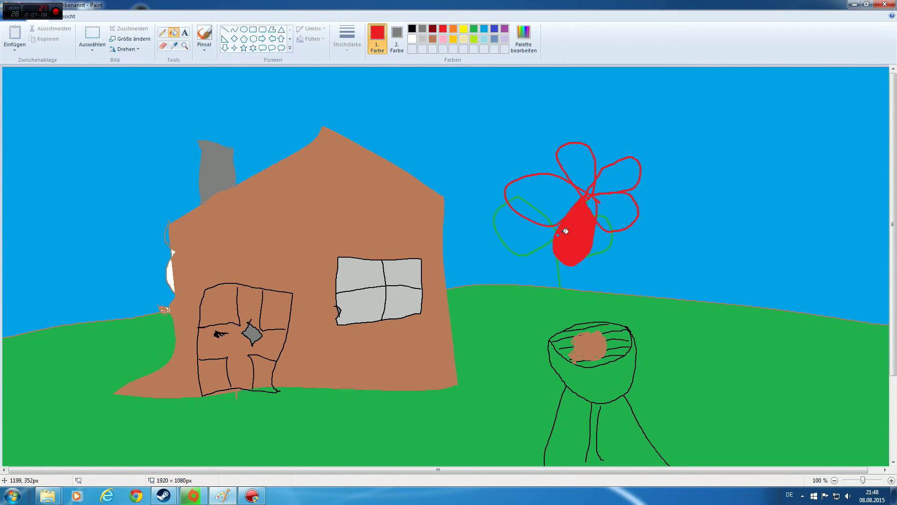
{"action": "left_click", "coordinate": [559, 200]}
{"action": "left_click", "coordinate": [579, 169]}
{"action": "left_click", "coordinate": [607, 185]}
{"action": "left_click", "coordinate": [616, 211]}
{"action": "left_click", "coordinate": [589, 204]}
{"action": "left_click", "coordinate": [606, 226]}
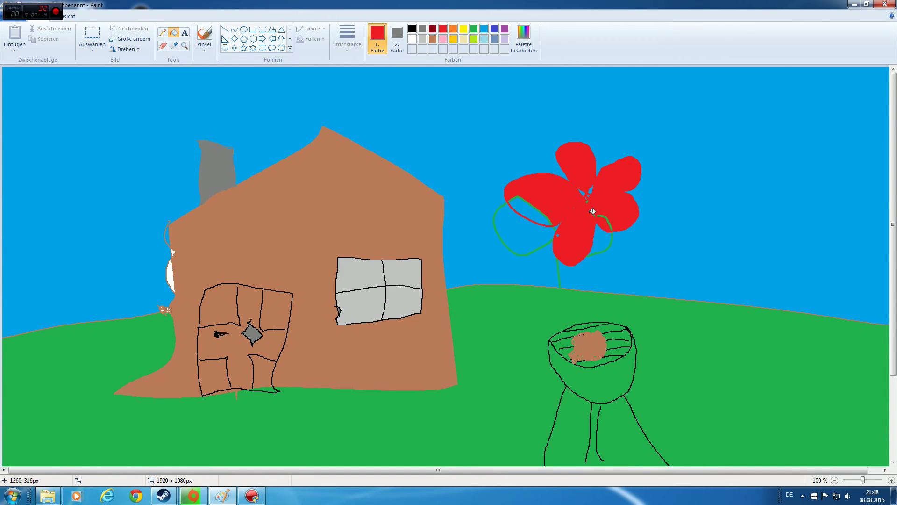
{"action": "left_click", "coordinate": [528, 210]}
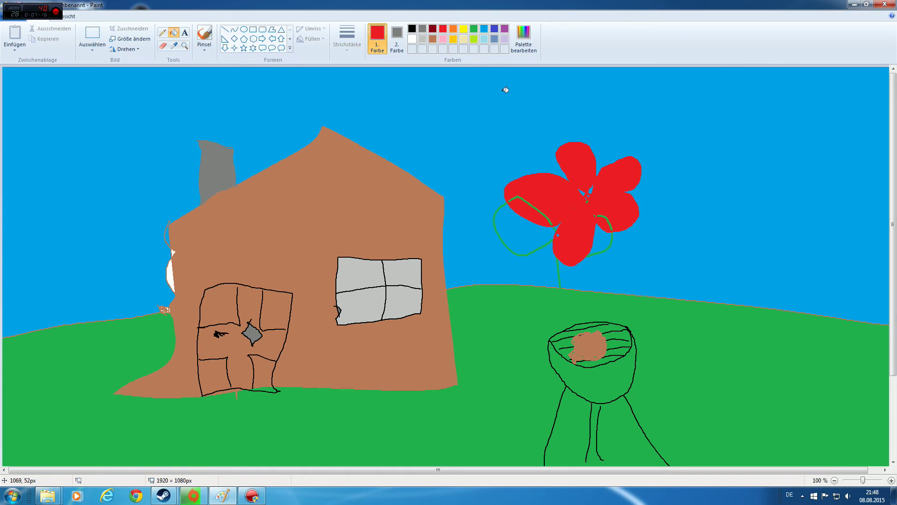
Step: Handwrite the letters "DAN" in black in the sky with the Pencil
{"action": "left_click", "coordinate": [412, 29]}
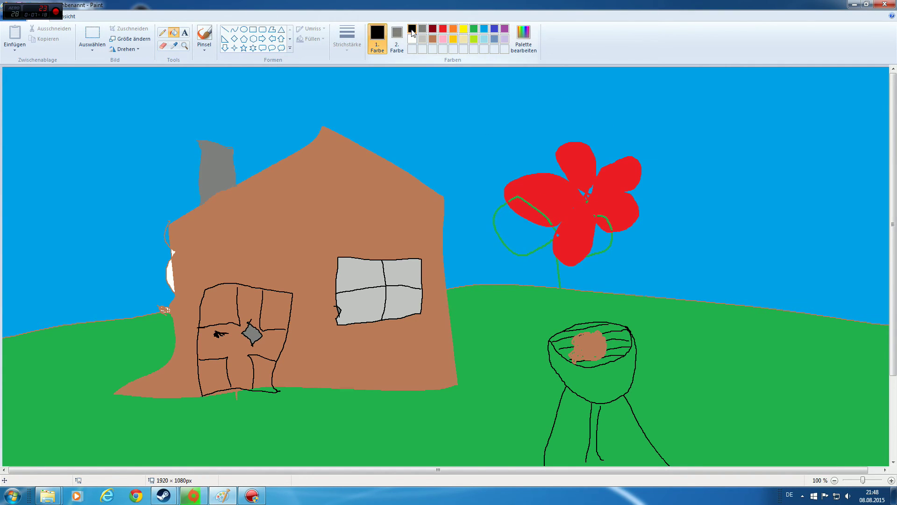
{"action": "left_click", "coordinate": [163, 32]}
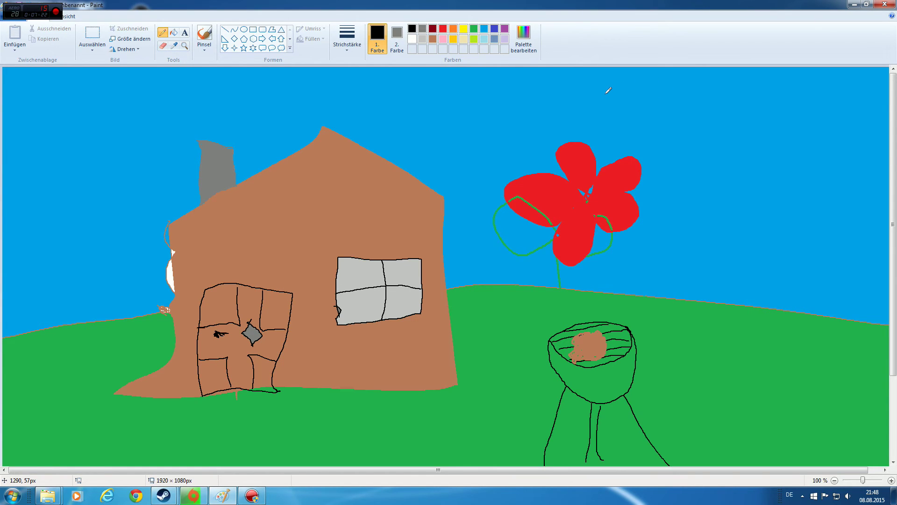
{"action": "mouse_move", "coordinate": [424, 91]}
{"action": "left_mouse_down"}
{"action": "mouse_move", "coordinate": [424, 143]}
{"action": "mouse_move", "coordinate": [419, 96]}
{"action": "mouse_move", "coordinate": [427, 91]}
{"action": "mouse_move", "coordinate": [454, 115]}
{"action": "mouse_move", "coordinate": [422, 147]}
{"action": "left_mouse_up"}
{"action": "mouse_move", "coordinate": [494, 89]}
{"action": "left_mouse_down"}
{"action": "mouse_move", "coordinate": [461, 147]}
{"action": "mouse_move", "coordinate": [507, 140]}
{"action": "mouse_move", "coordinate": [527, 86]}
{"action": "mouse_move", "coordinate": [542, 139]}
{"action": "mouse_move", "coordinate": [546, 82]}
{"action": "mouse_move", "coordinate": [561, 146]}
{"action": "left_mouse_up"}
{"action": "left_click_drag", "start_coordinate": [562, 83], "coordinate": [605, 88]}
{"action": "left_click_drag", "start_coordinate": [569, 120], "coordinate": [599, 119]}
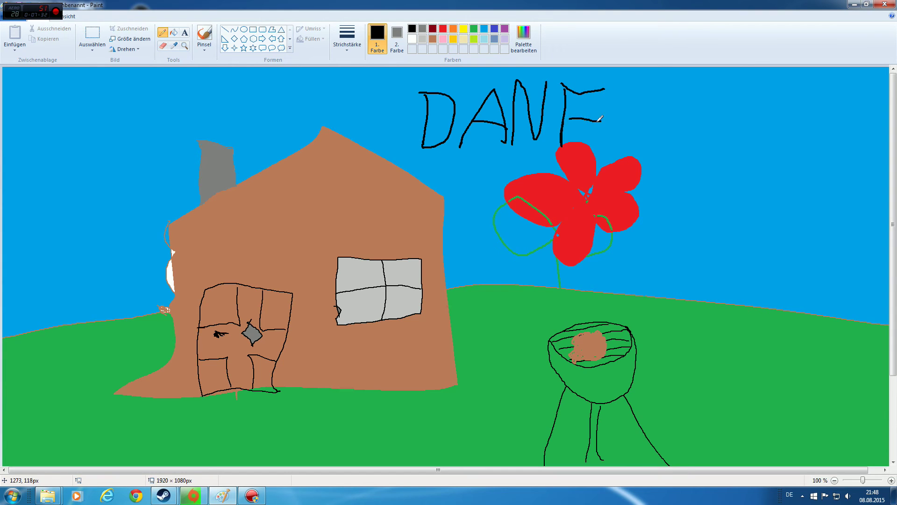
{"action": "left_click_drag", "start_coordinate": [565, 144], "coordinate": [631, 145]}
{"action": "double_click", "coordinate": [94, 5]}
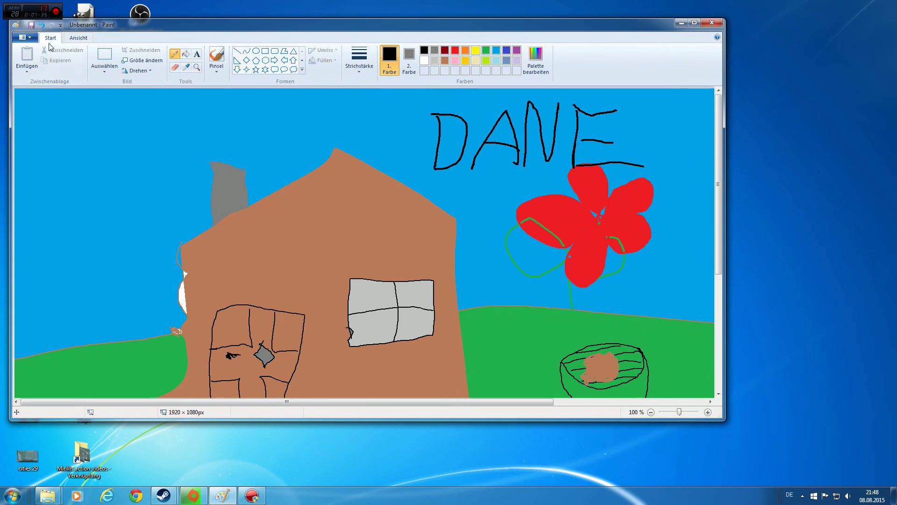
{"action": "left_click", "coordinate": [42, 25]}
{"action": "left_click", "coordinate": [41, 25]}
{"action": "left_click", "coordinate": [41, 25]}
{"action": "left_click", "coordinate": [41, 25]}
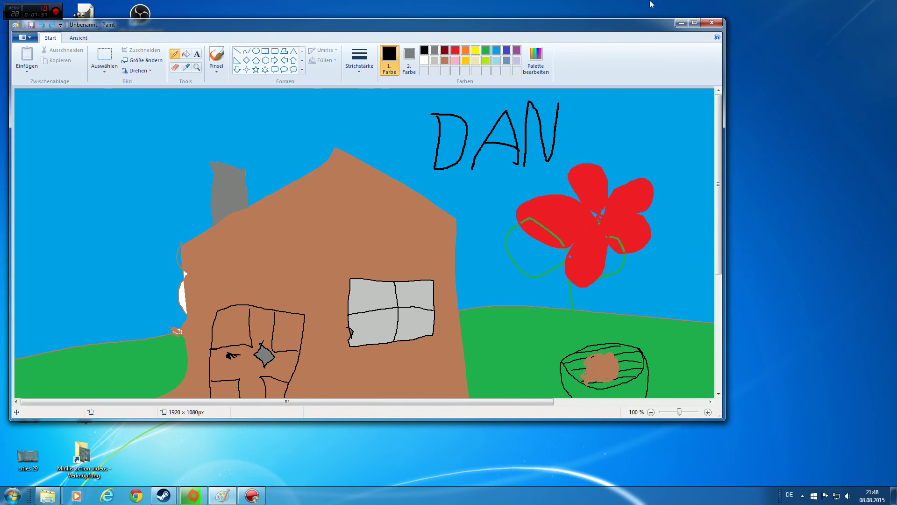
{"action": "left_click", "coordinate": [712, 22]}
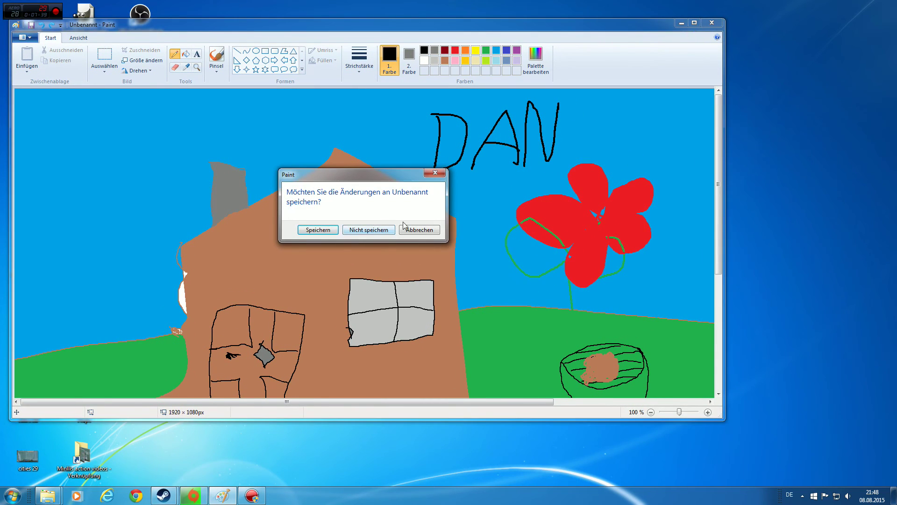
{"action": "left_click", "coordinate": [420, 229]}
{"action": "left_click", "coordinate": [694, 22]}
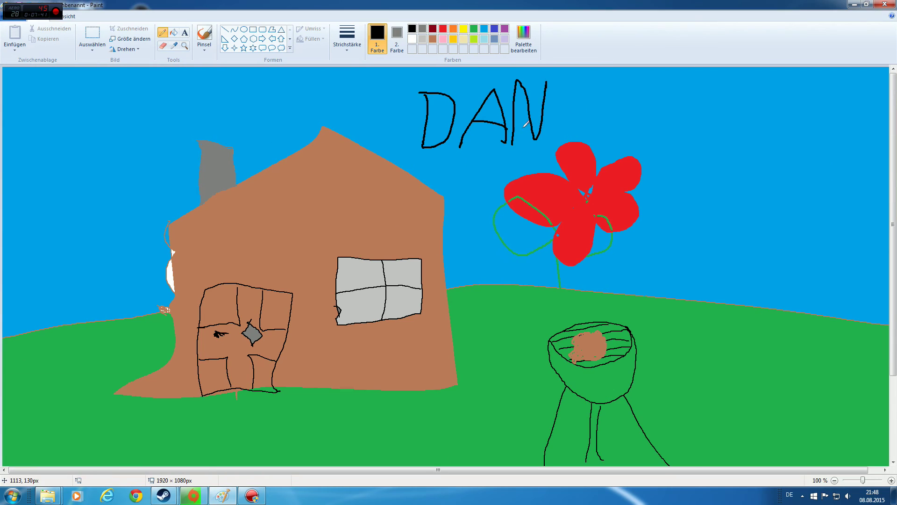
Step: Add the letters "K" and "E" to complete the handwritten word "DANKE" in the sky
{"action": "left_click_drag", "start_coordinate": [556, 83], "coordinate": [555, 138]}
{"action": "mouse_move", "coordinate": [583, 88]}
{"action": "left_mouse_down"}
{"action": "mouse_move", "coordinate": [561, 126]}
{"action": "mouse_move", "coordinate": [596, 148]}
{"action": "left_mouse_up"}
{"action": "mouse_move", "coordinate": [604, 94]}
{"action": "left_mouse_down"}
{"action": "mouse_move", "coordinate": [604, 148]}
{"action": "mouse_move", "coordinate": [606, 99]}
{"action": "mouse_move", "coordinate": [636, 88]}
{"action": "left_mouse_up"}
{"action": "left_click_drag", "start_coordinate": [604, 121], "coordinate": [651, 113]}
{"action": "left_click_drag", "start_coordinate": [602, 148], "coordinate": [652, 141]}
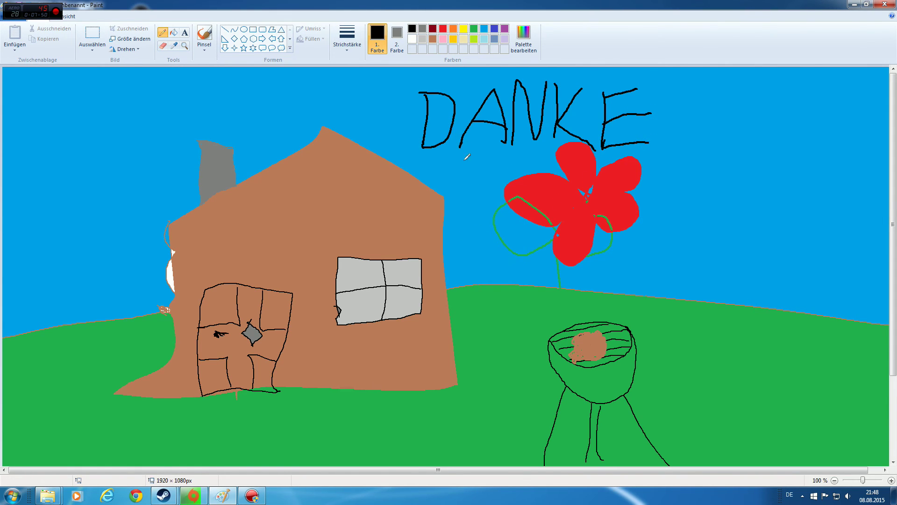
Step: Handwrite "FÜRS" in black below "DANKE", running across the flower
{"action": "left_click_drag", "start_coordinate": [461, 167], "coordinate": [463, 216]}
{"action": "left_click_drag", "start_coordinate": [431, 171], "coordinate": [499, 161]}
{"action": "mouse_move", "coordinate": [443, 197]}
{"action": "left_mouse_down"}
{"action": "mouse_move", "coordinate": [551, 194]}
{"action": "mouse_move", "coordinate": [554, 217]}
{"action": "left_mouse_up"}
{"action": "mouse_move", "coordinate": [508, 173]}
{"action": "left_mouse_down"}
{"action": "mouse_move", "coordinate": [560, 166]}
{"action": "mouse_move", "coordinate": [577, 209]}
{"action": "mouse_move", "coordinate": [587, 180]}
{"action": "mouse_move", "coordinate": [616, 214]}
{"action": "mouse_move", "coordinate": [595, 240]}
{"action": "left_mouse_up"}
Step: Handwrite "Luege" in black below "FÜRS", from the house's edge across the hill
{"action": "mouse_move", "coordinate": [431, 248]}
{"action": "left_mouse_down"}
{"action": "mouse_move", "coordinate": [425, 311]}
{"action": "mouse_move", "coordinate": [495, 333]}
{"action": "left_mouse_up"}
{"action": "mouse_move", "coordinate": [502, 292]}
{"action": "left_mouse_down"}
{"action": "mouse_move", "coordinate": [499, 327]}
{"action": "mouse_move", "coordinate": [529, 300]}
{"action": "mouse_move", "coordinate": [531, 337]}
{"action": "left_mouse_up"}
{"action": "mouse_move", "coordinate": [541, 323]}
{"action": "left_mouse_down"}
{"action": "mouse_move", "coordinate": [559, 314]}
{"action": "mouse_move", "coordinate": [539, 301]}
{"action": "mouse_move", "coordinate": [575, 323]}
{"action": "left_mouse_up"}
{"action": "mouse_move", "coordinate": [621, 287]}
{"action": "left_mouse_down"}
{"action": "mouse_move", "coordinate": [596, 355]}
{"action": "mouse_move", "coordinate": [653, 282]}
{"action": "mouse_move", "coordinate": [621, 311]}
{"action": "mouse_move", "coordinate": [708, 315]}
{"action": "left_mouse_up"}
Step: Sign the picture by handwriting "TKU" in black between the door and the grill
{"action": "left_click_drag", "start_coordinate": [392, 364], "coordinate": [385, 409]}
{"action": "mouse_move", "coordinate": [345, 381]}
{"action": "left_mouse_down"}
{"action": "mouse_move", "coordinate": [429, 359]}
{"action": "mouse_move", "coordinate": [416, 409]}
{"action": "left_mouse_up"}
{"action": "mouse_move", "coordinate": [453, 364]}
{"action": "left_mouse_down"}
{"action": "mouse_move", "coordinate": [436, 383]}
{"action": "mouse_move", "coordinate": [462, 413]}
{"action": "left_mouse_up"}
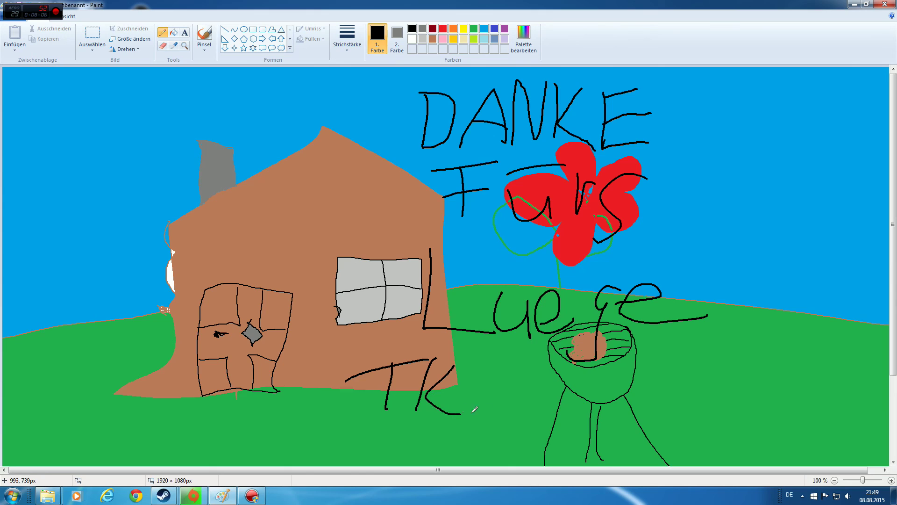
{"action": "mouse_move", "coordinate": [499, 375]}
{"action": "left_mouse_down"}
{"action": "mouse_move", "coordinate": [497, 433]}
{"action": "mouse_move", "coordinate": [545, 372]}
{"action": "mouse_move", "coordinate": [545, 435]}
{"action": "left_mouse_up"}
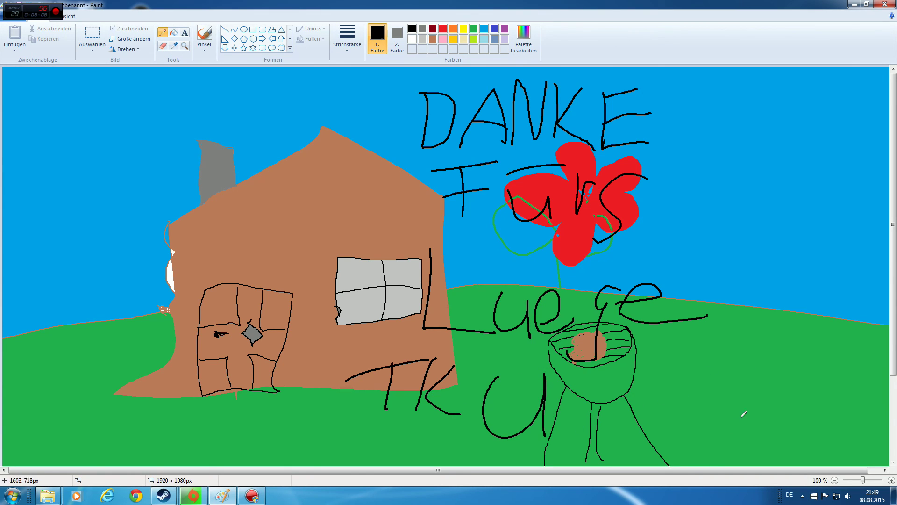
Step: Handwrite the date "8.8.15" in black beside the "TKU" signature
{"action": "mouse_move", "coordinate": [631, 369]}
{"action": "left_mouse_down"}
{"action": "mouse_move", "coordinate": [617, 381]}
{"action": "mouse_move", "coordinate": [612, 411]}
{"action": "mouse_move", "coordinate": [630, 371]}
{"action": "mouse_move", "coordinate": [677, 377]}
{"action": "mouse_move", "coordinate": [656, 418]}
{"action": "mouse_move", "coordinate": [672, 369]}
{"action": "mouse_move", "coordinate": [715, 421]}
{"action": "left_mouse_up"}
{"action": "left_click", "coordinate": [644, 407]}
{"action": "left_click_drag", "start_coordinate": [735, 359], "coordinate": [753, 414]}
{"action": "left_click_drag", "start_coordinate": [743, 354], "coordinate": [844, 333]}
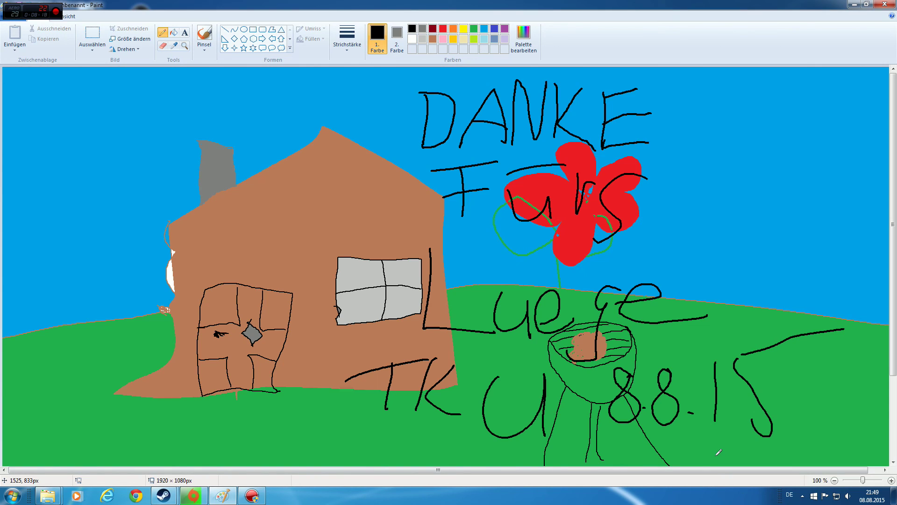